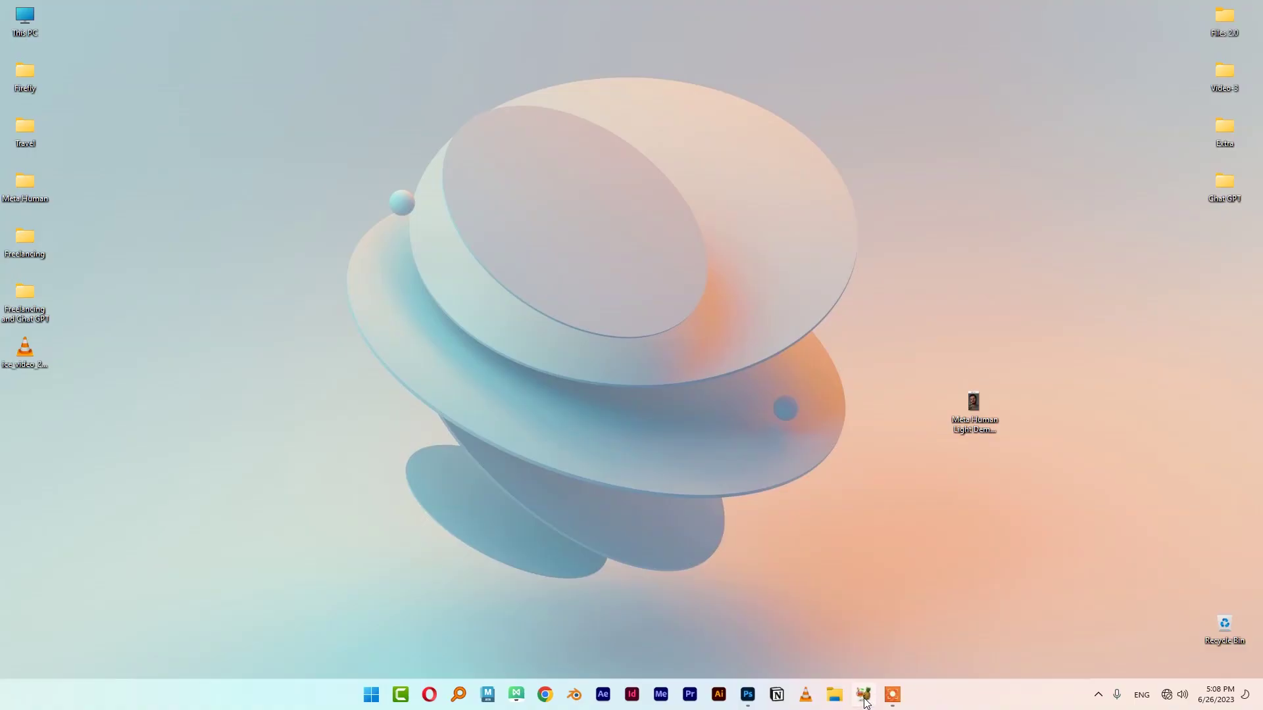
Open HandBrake, place its window beside the desktop video, and check the file size of Meta Human Light Demo.mp4
left_click(862, 693)
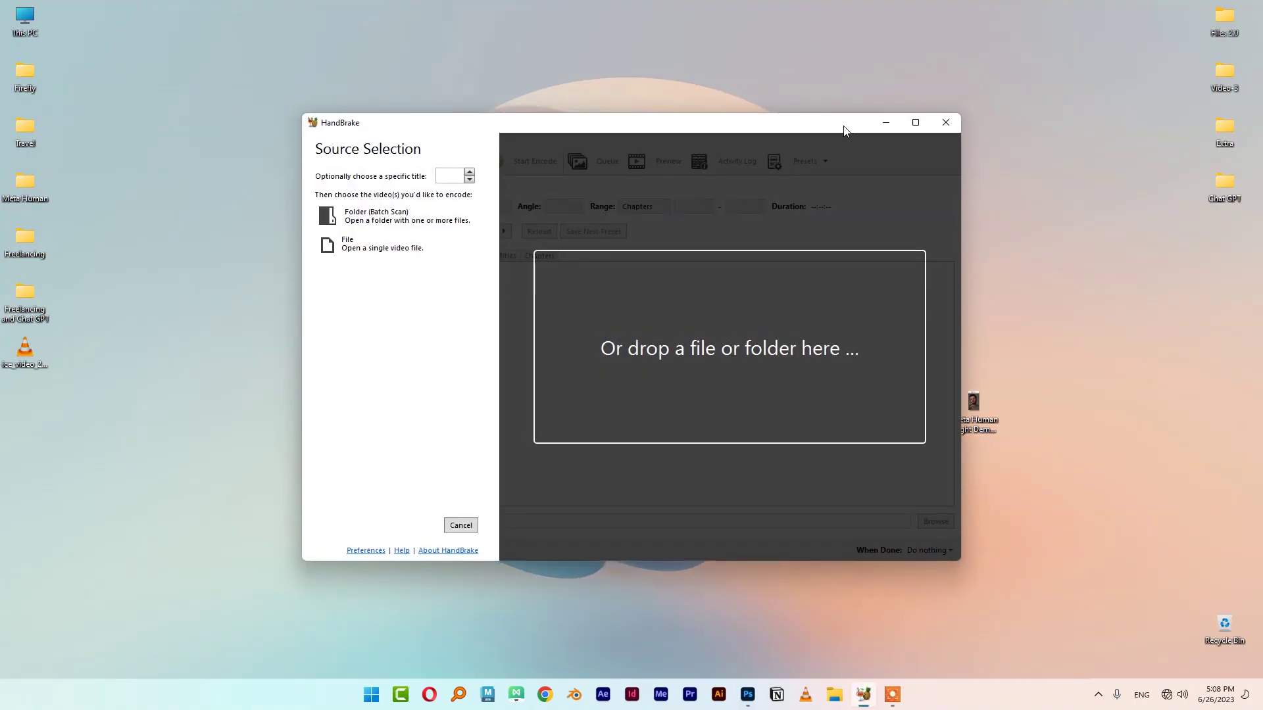
left_click_drag(846, 127, 753, 127)
left_click_drag(943, 333, 1018, 499)
key("alt+Return")
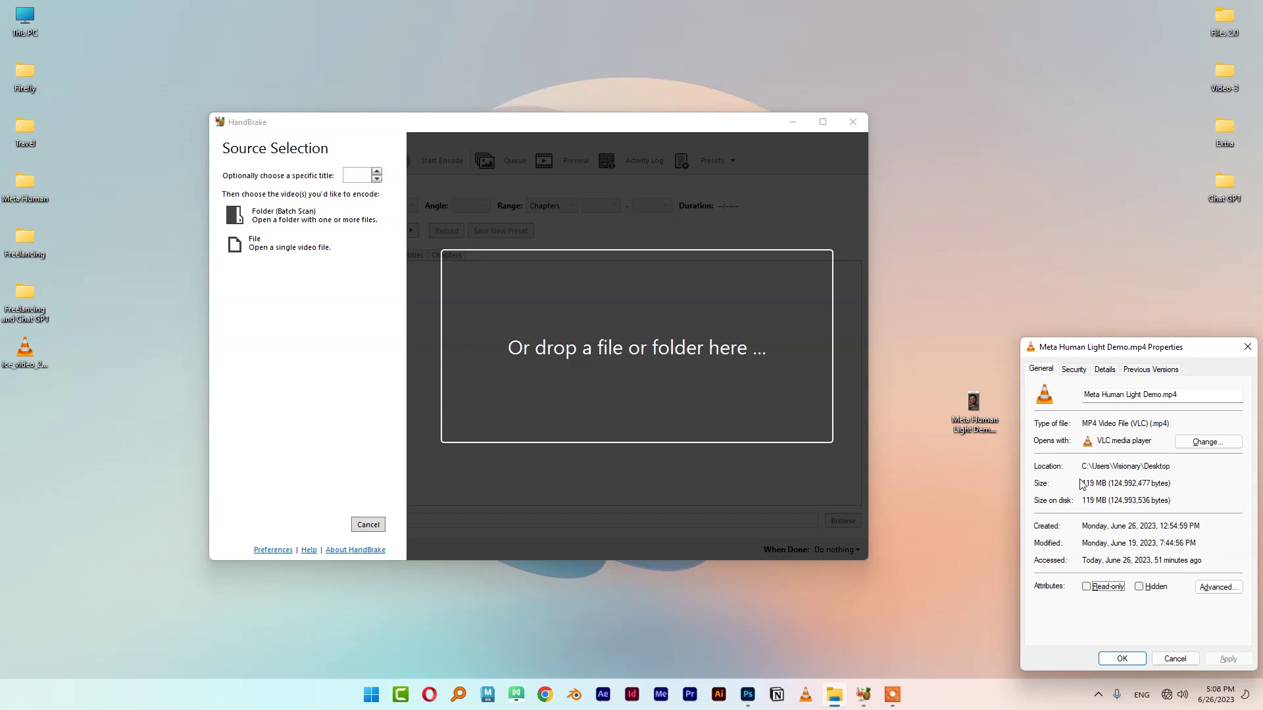
left_click(1247, 347)
left_click_drag(1136, 347, 928, 482)
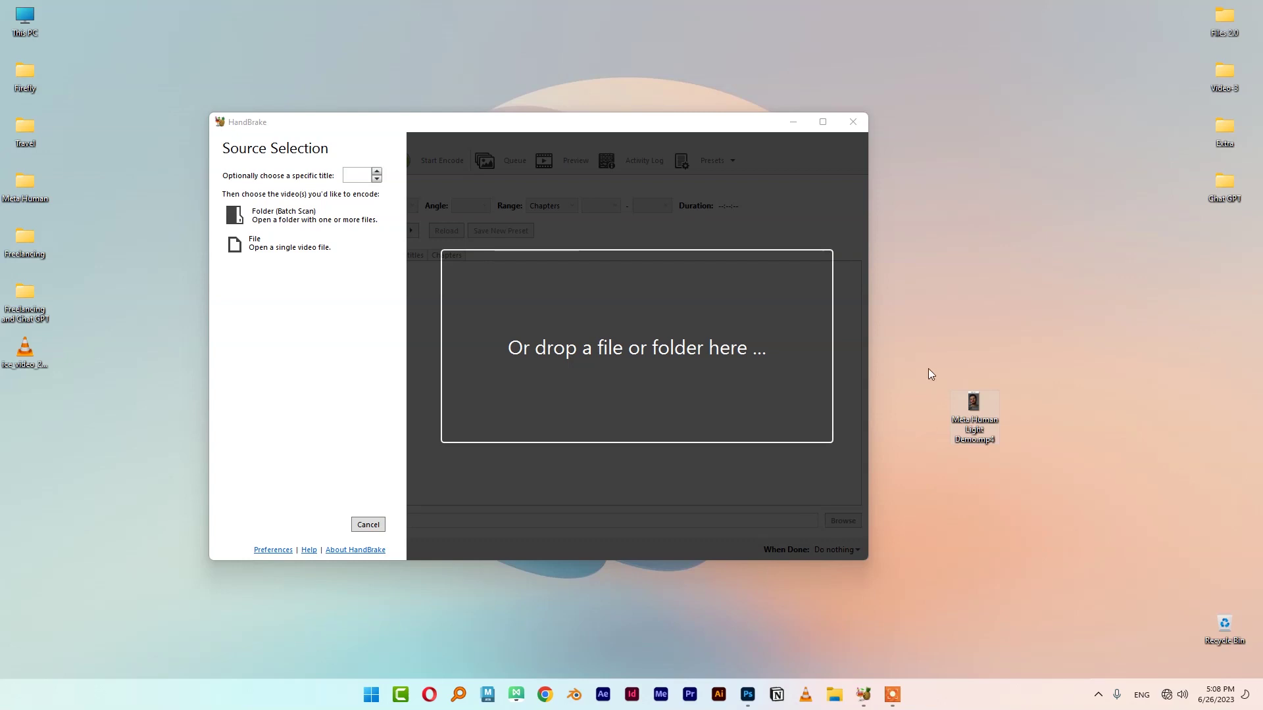
Load Meta Human Light Demo.mp4 from the desktop as the source video and enable Web Optimized for the MP4 output
left_click_drag(982, 426, 929, 484)
left_click_drag(937, 365, 1011, 482)
left_click_drag(1018, 374, 926, 479)
left_click_drag(644, 349, 643, 344)
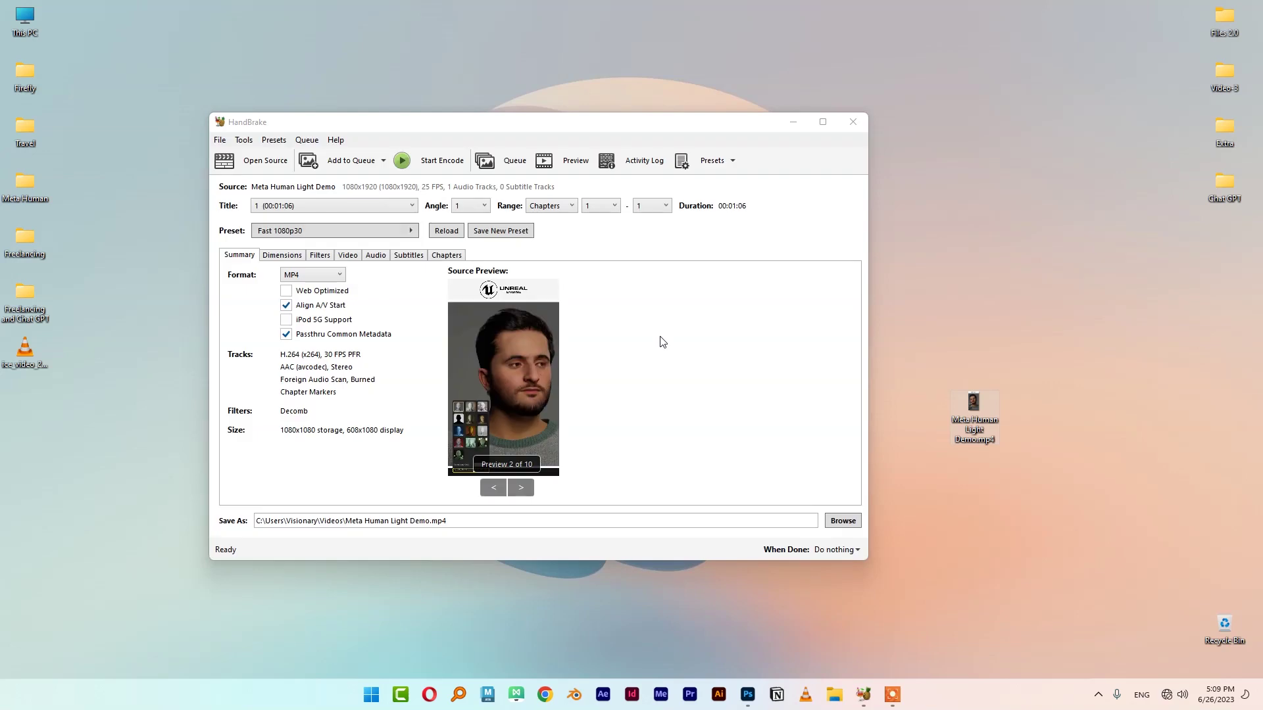
left_click(286, 291)
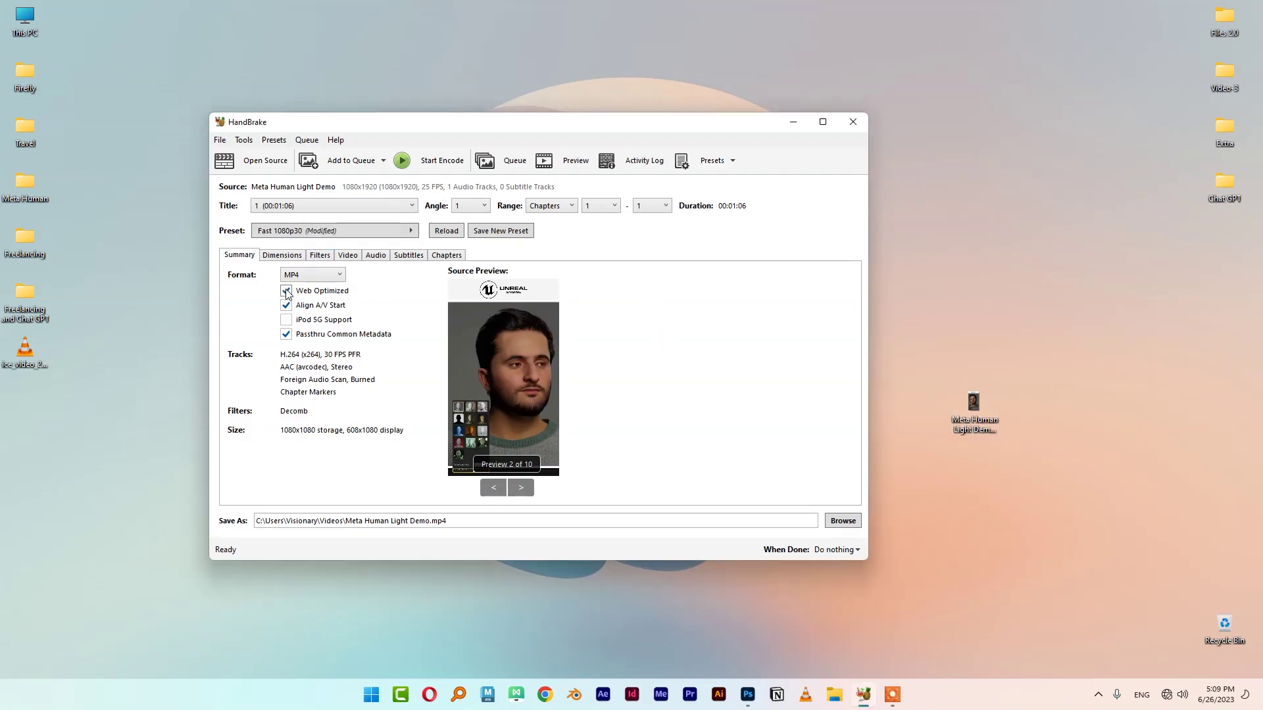
Review the dimension, filter and video settings, and check the source video's frame rate in its detailed file properties
left_click(283, 256)
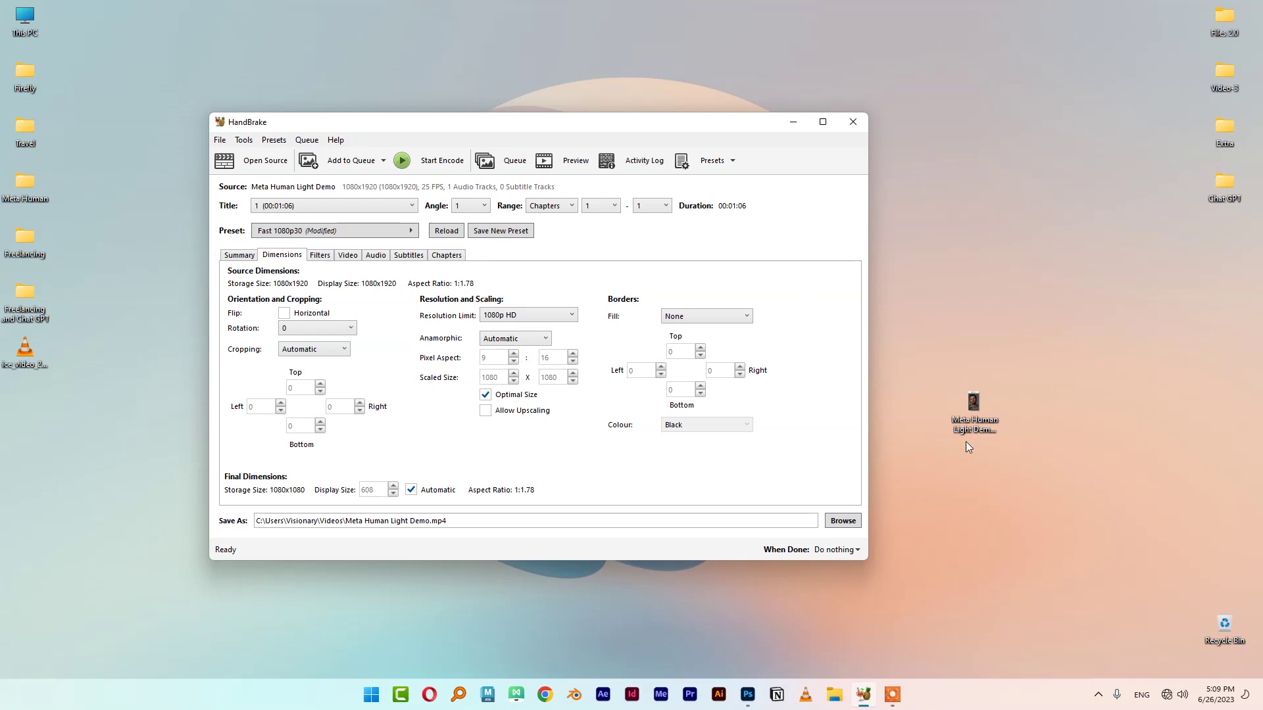
left_click(321, 257)
left_click(340, 261)
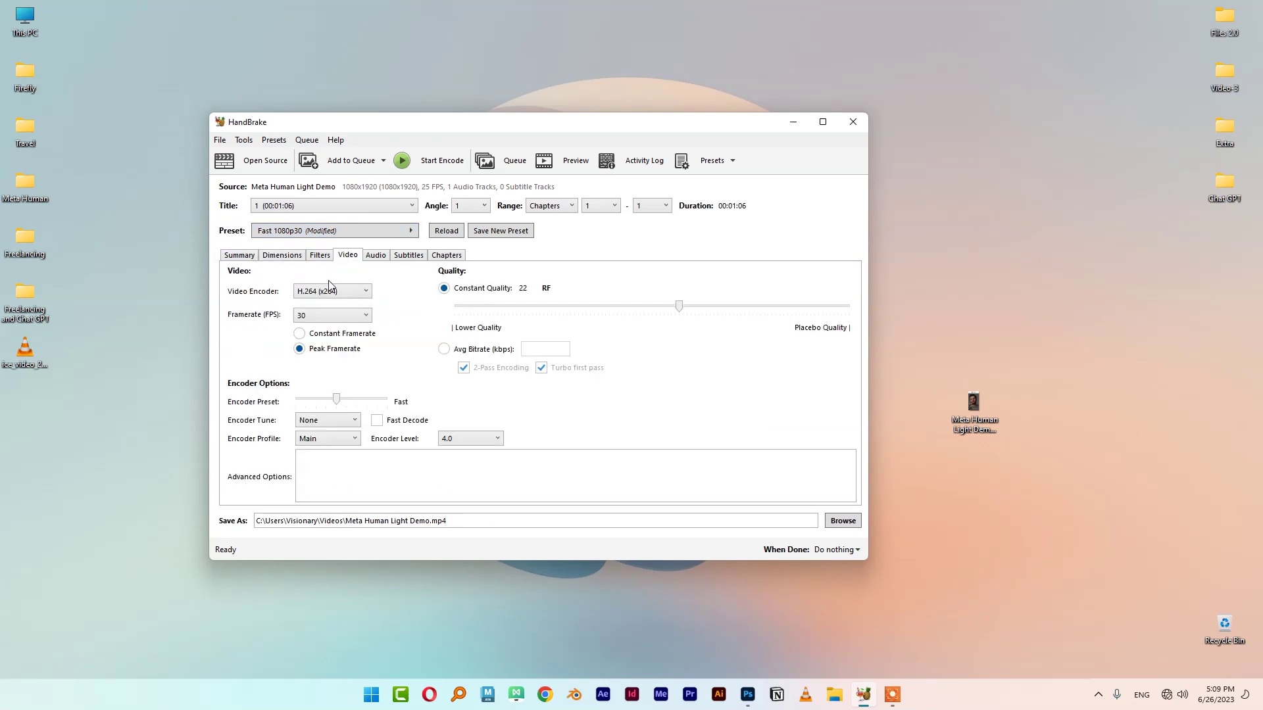
left_click(976, 419)
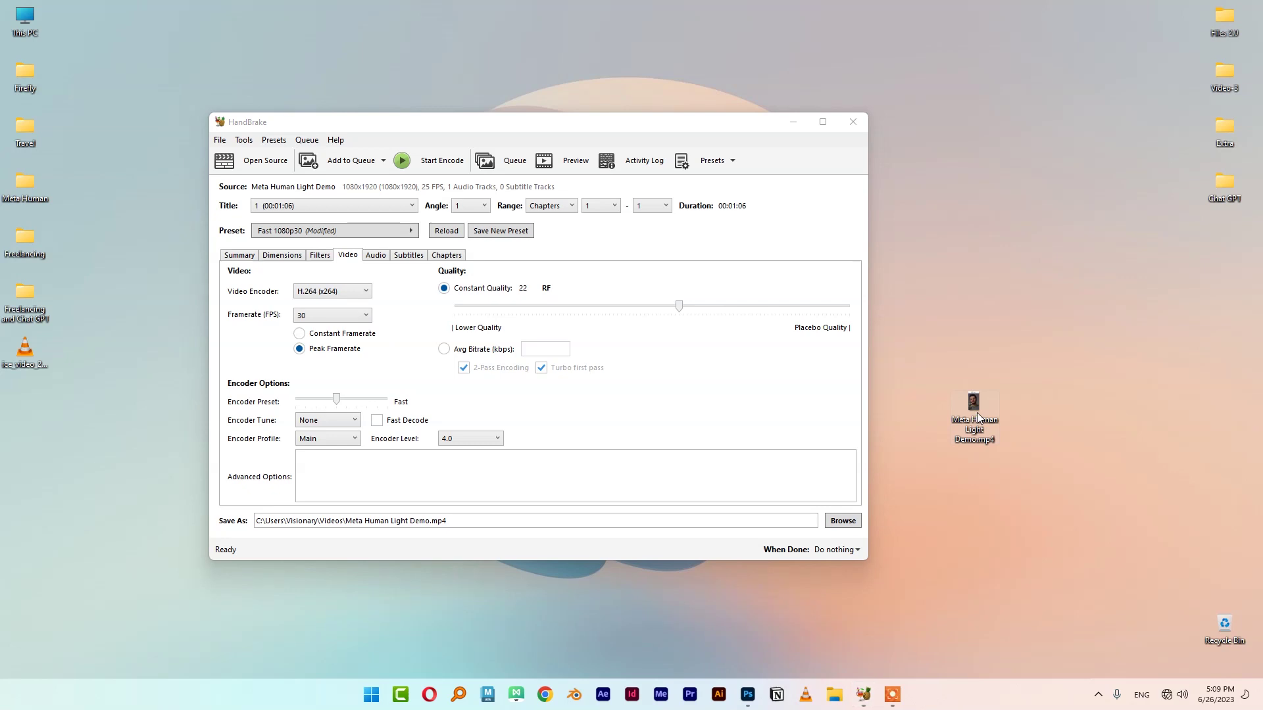
key("alt+Return")
left_click(1066, 369)
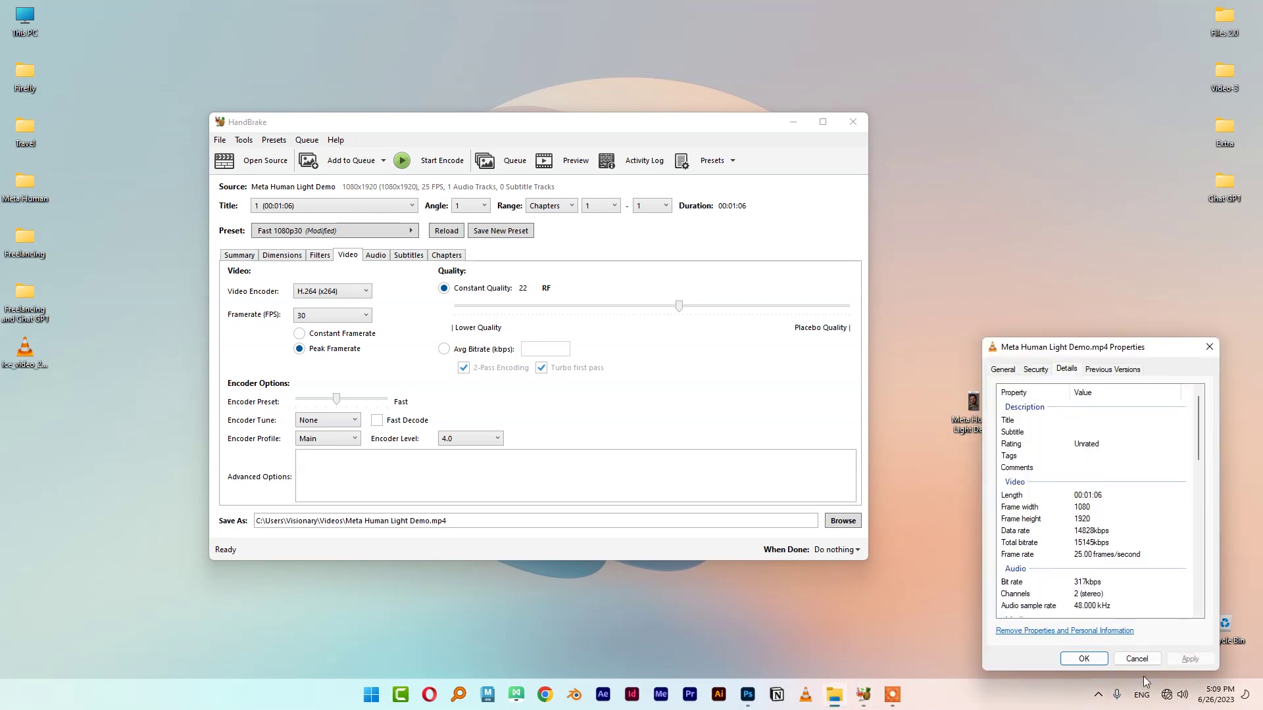
left_click(1137, 658)
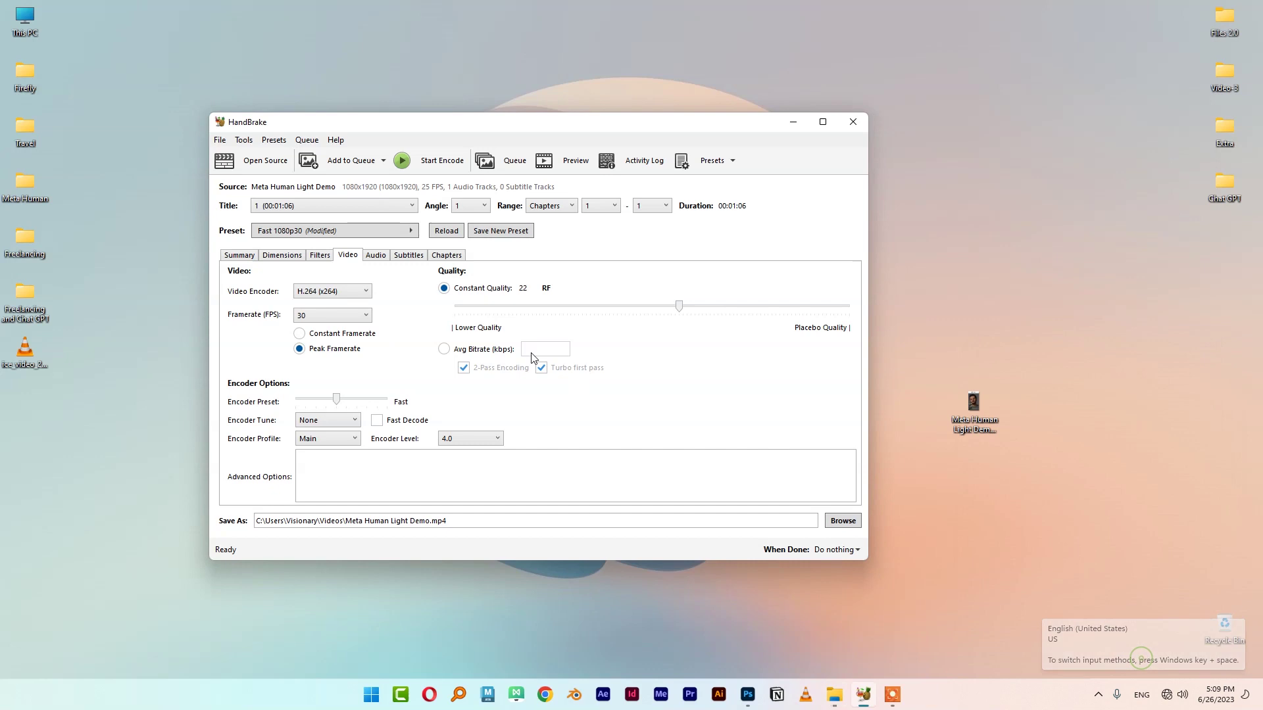
Set the output framerate to 25 FPS and the constant quality to 23 RF
left_click(344, 314)
left_click(316, 424)
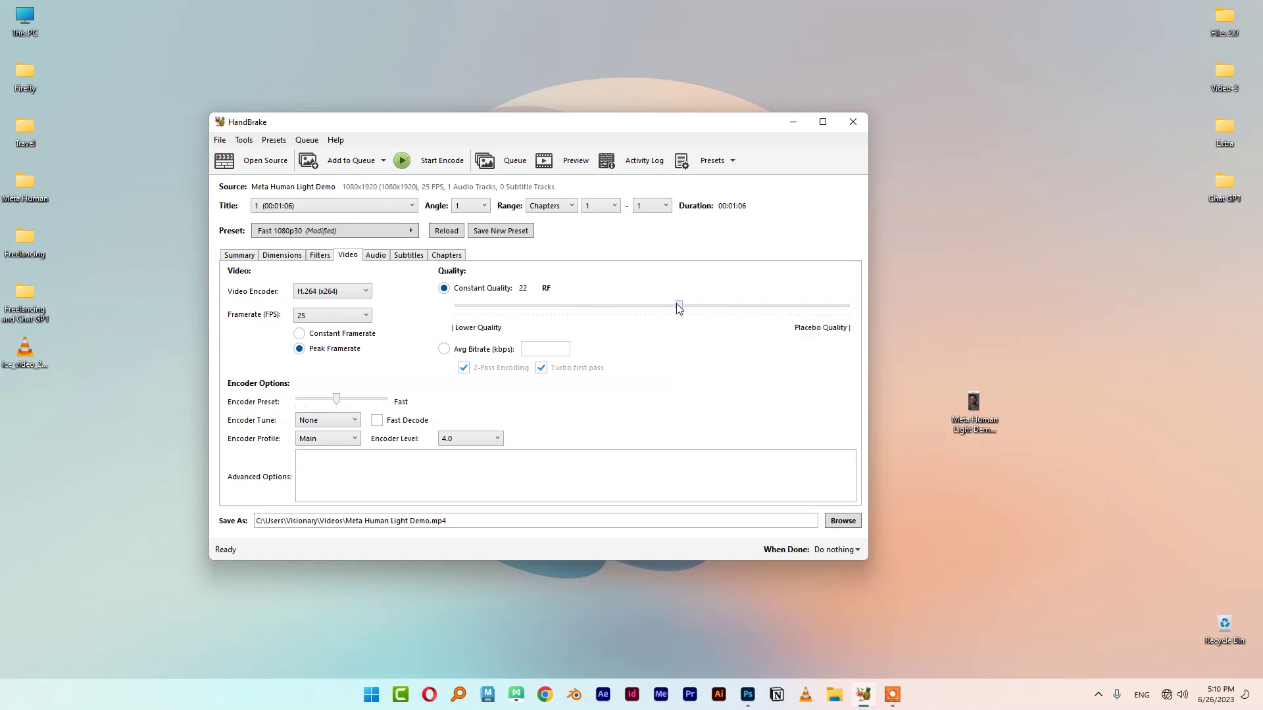
left_click_drag(679, 308, 631, 309)
left_click_drag(630, 309, 672, 310)
Set the output to the Desktop as Meta Human Light Demo-size reduced.mp4 and start the encode
left_click(842, 521)
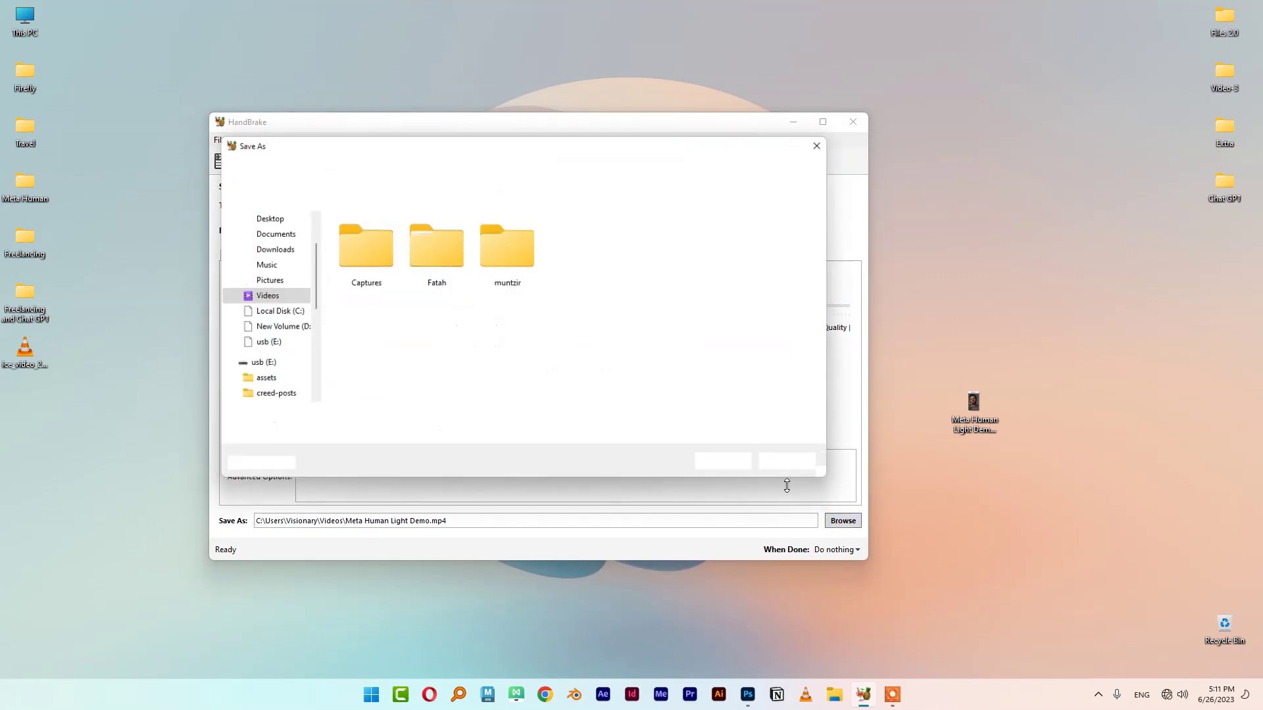
left_click(387, 420)
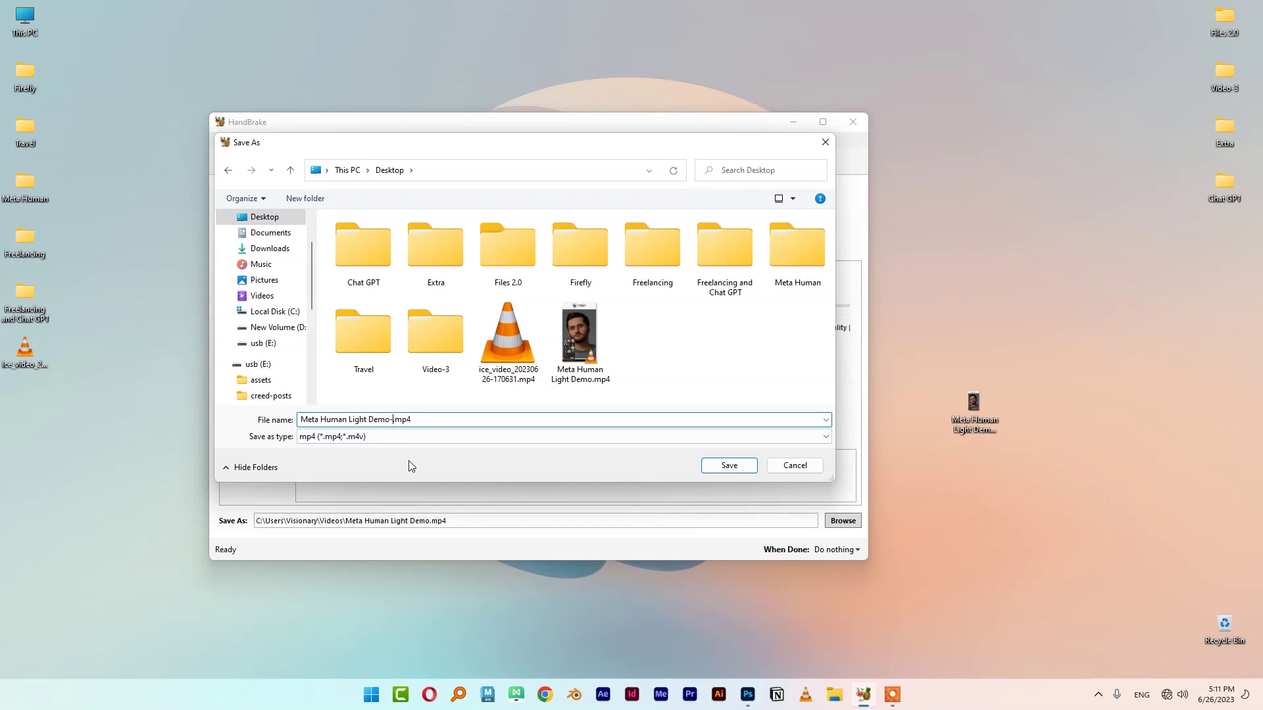
type("-size reduced")
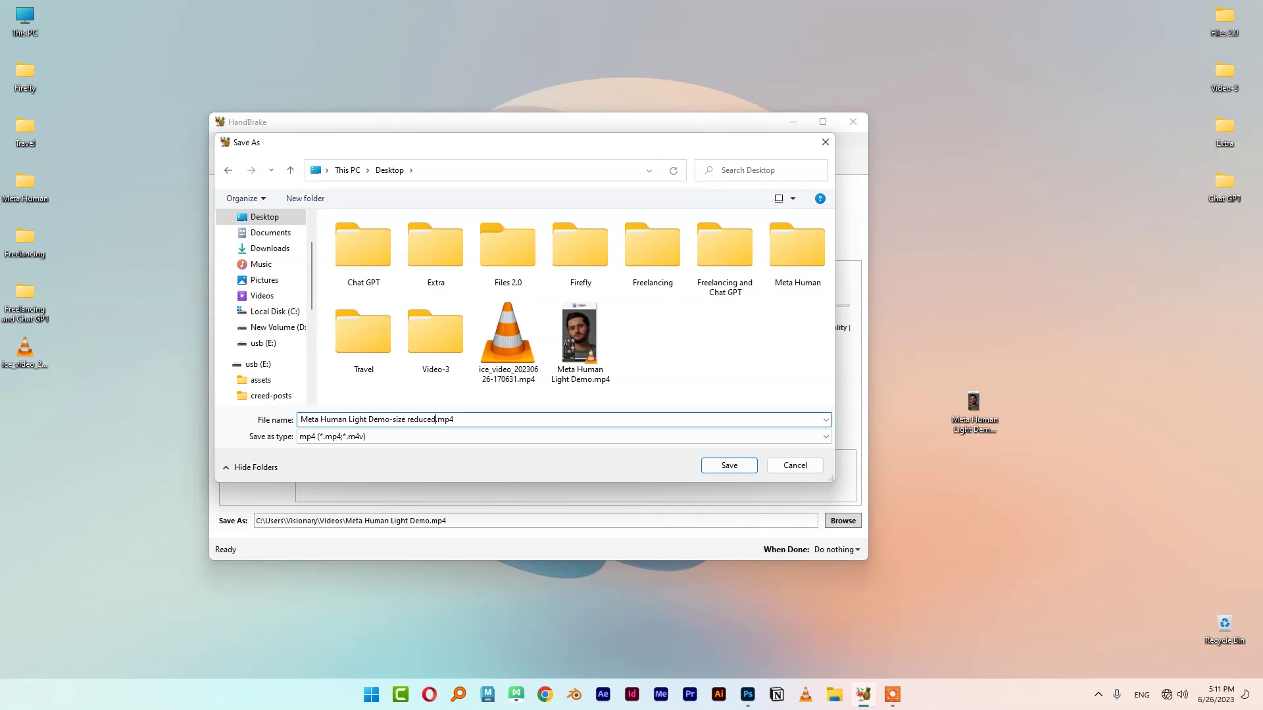
key("Return")
left_click(432, 164)
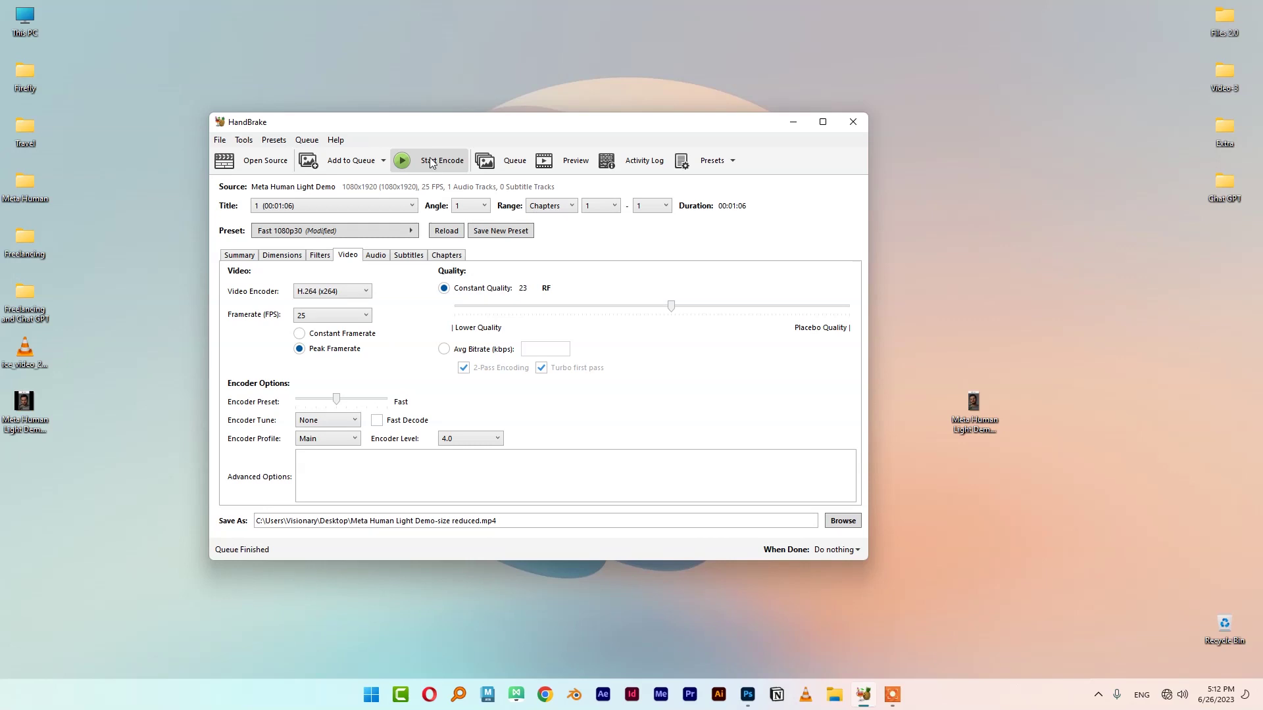
Compare the file sizes of the size-reduced video and the original Meta Human Light Demo.mp4 in their properties
left_click(29, 399)
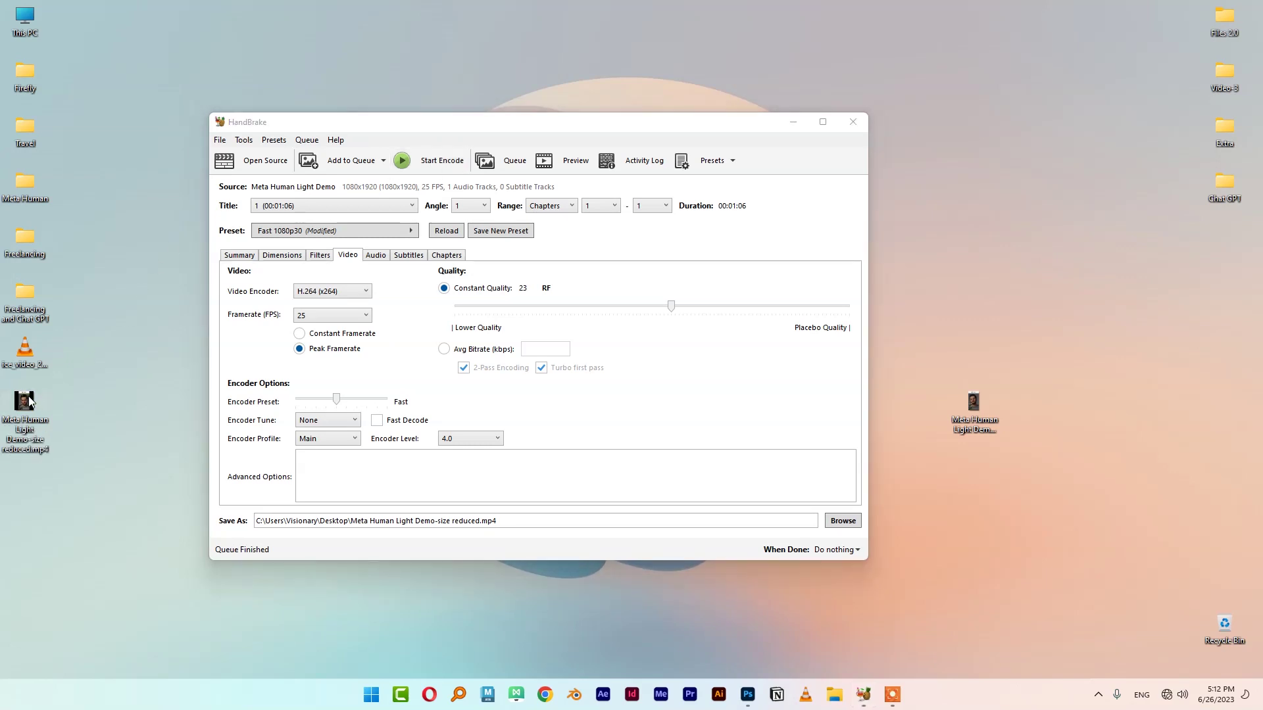
mouse_move(30, 399)
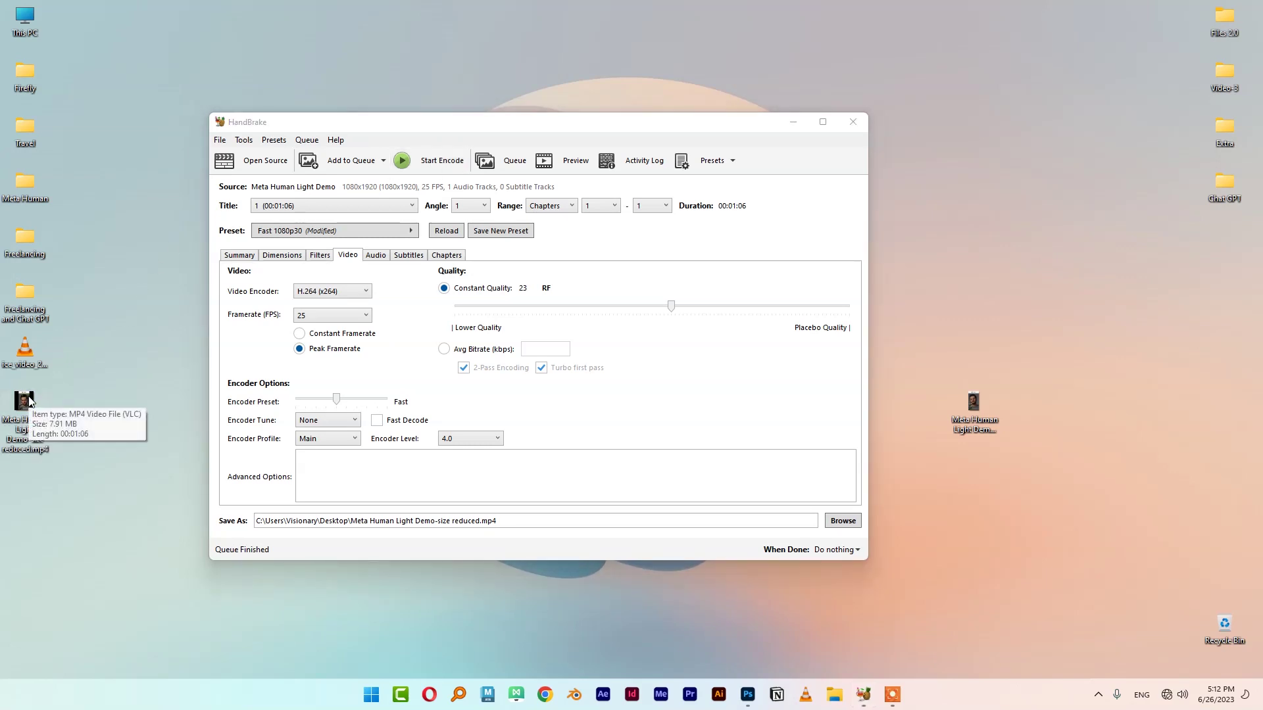
key("alt+Return")
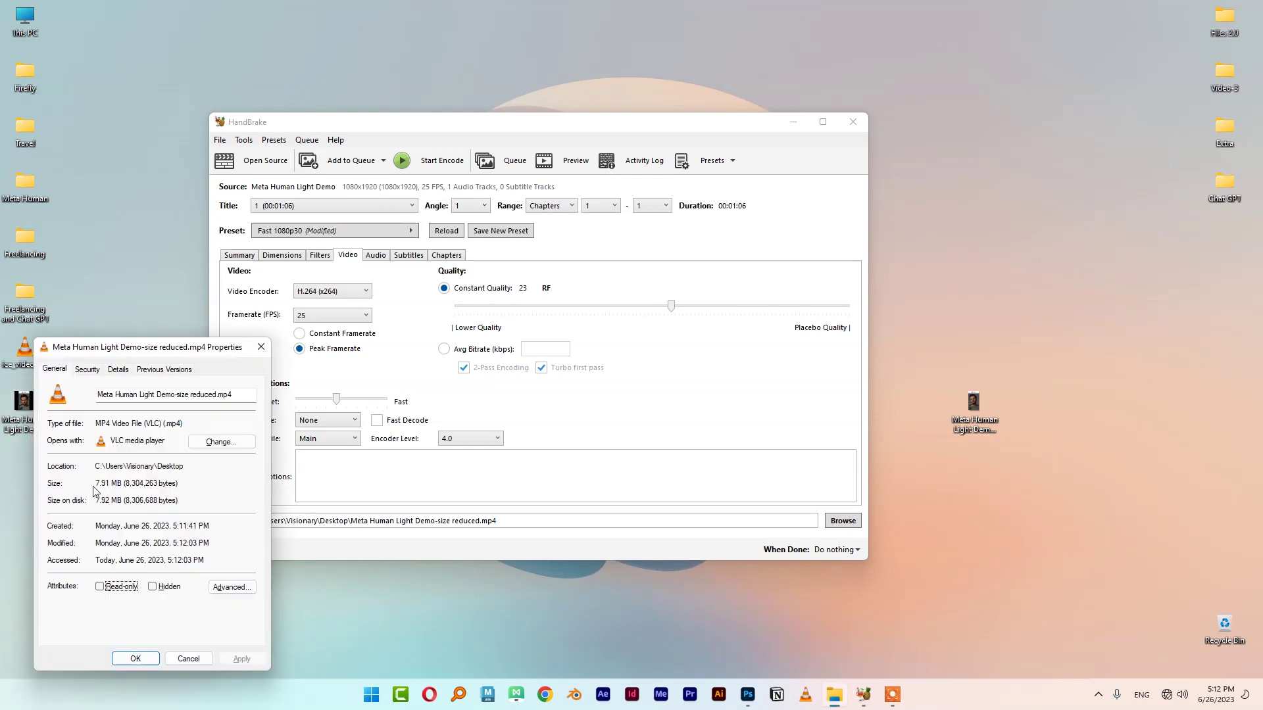
left_click_drag(97, 484, 124, 484)
left_click(975, 400)
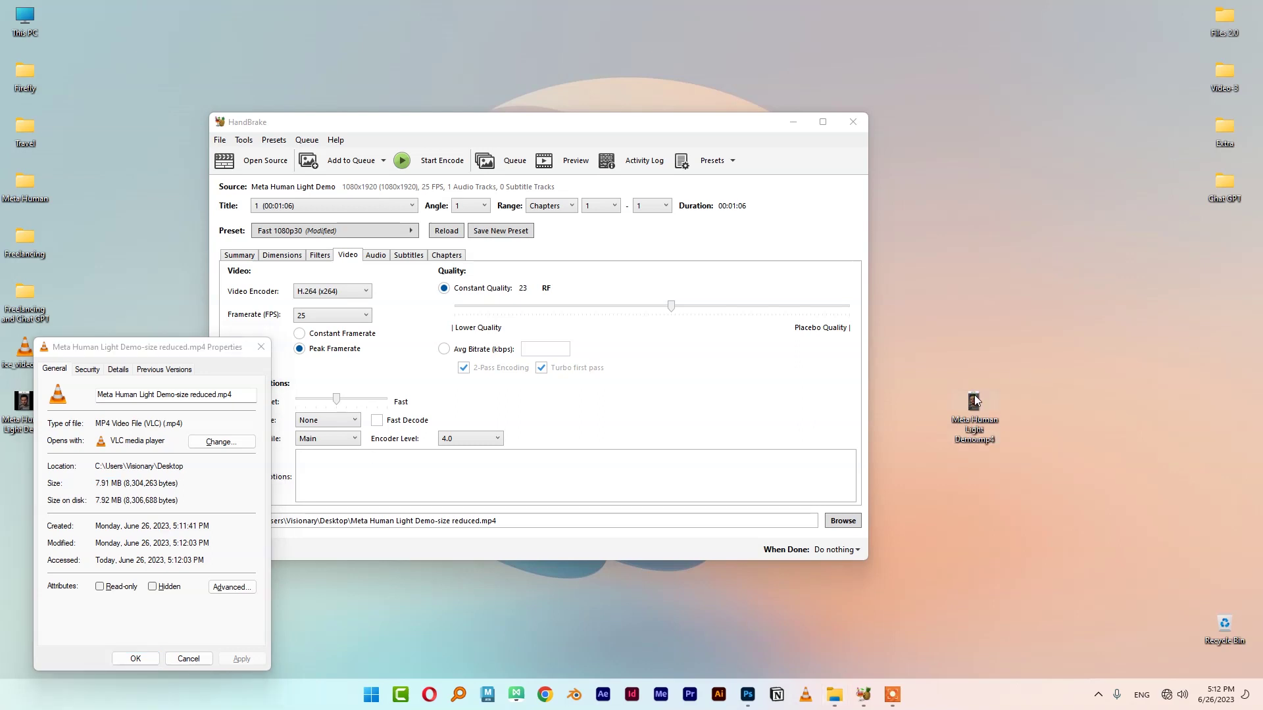
key("alt+Return")
left_click(1206, 346)
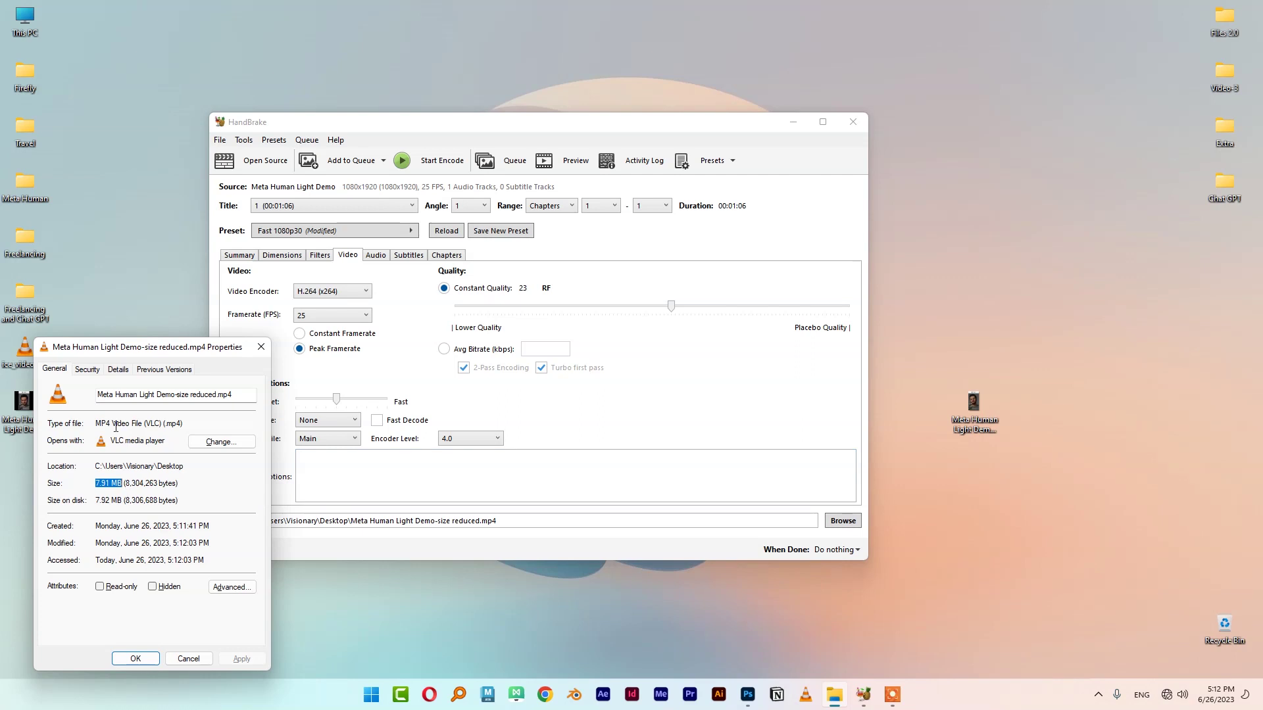
left_click_drag(96, 483, 179, 484)
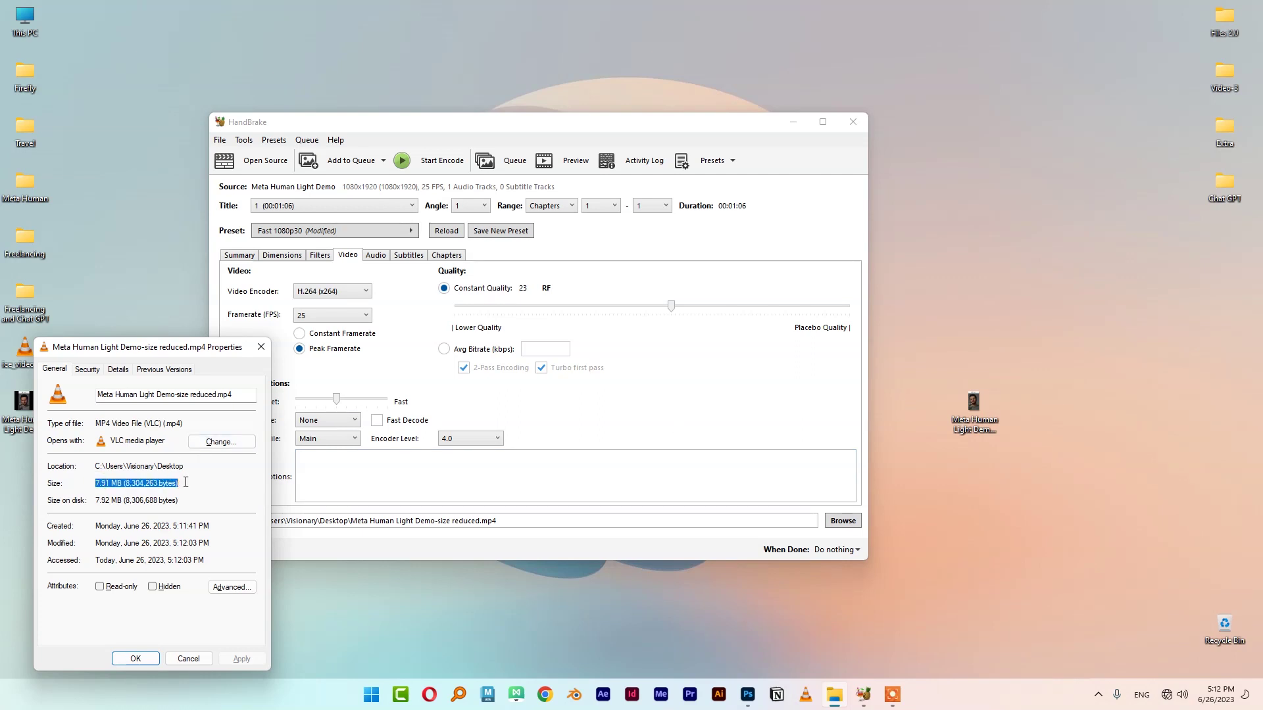
left_click(261, 348)
Play the original video and the size-reduced version in VLC to compare their visual quality
double_click(973, 414)
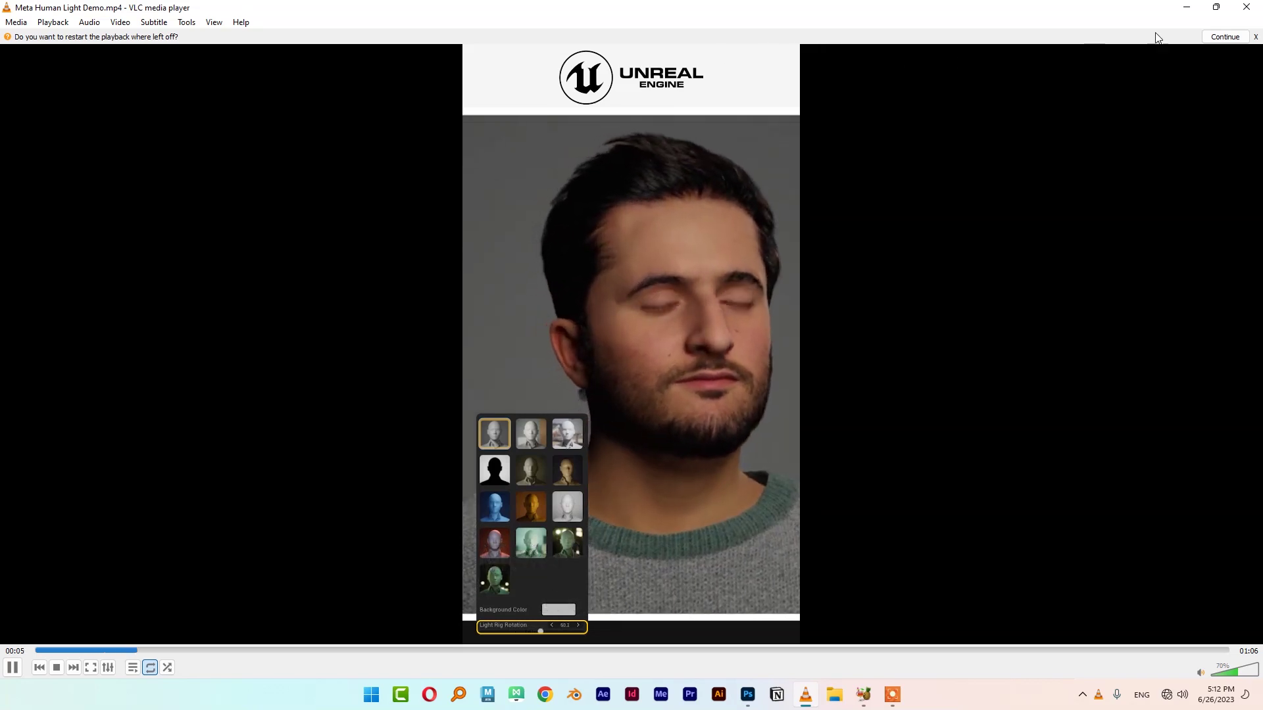
left_click(1254, 8)
double_click(26, 402)
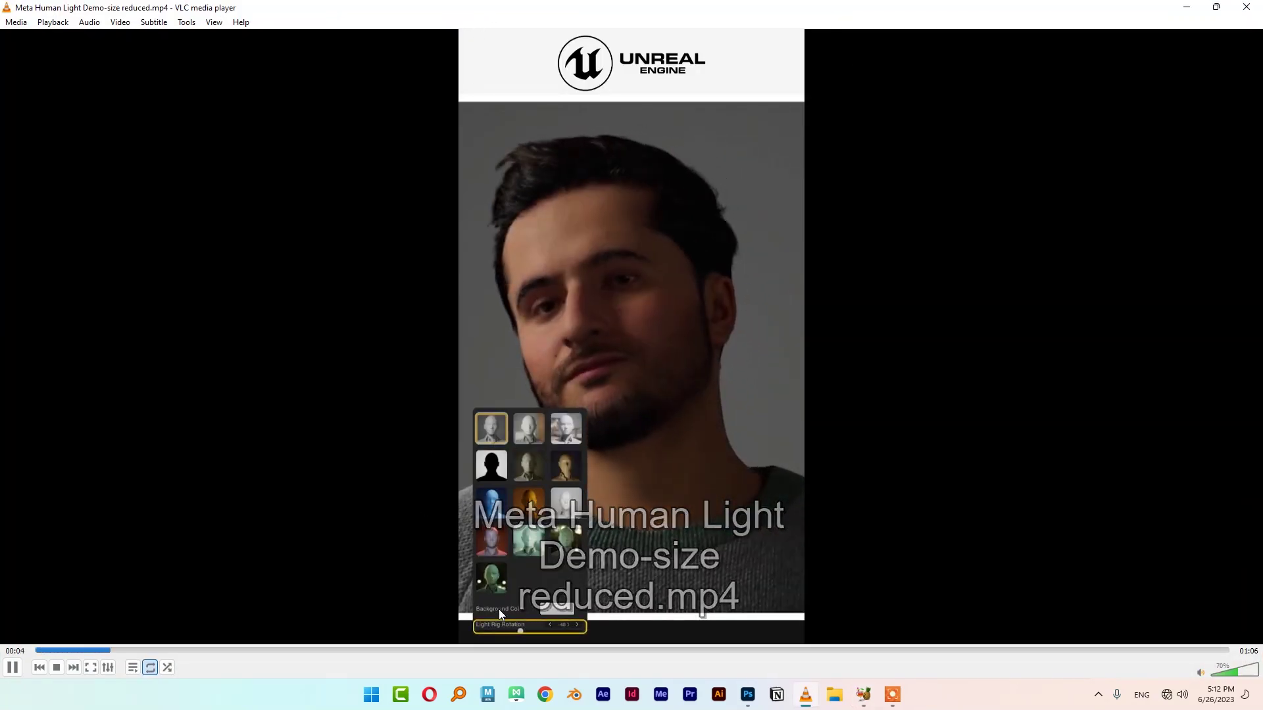
left_click(1248, 9)
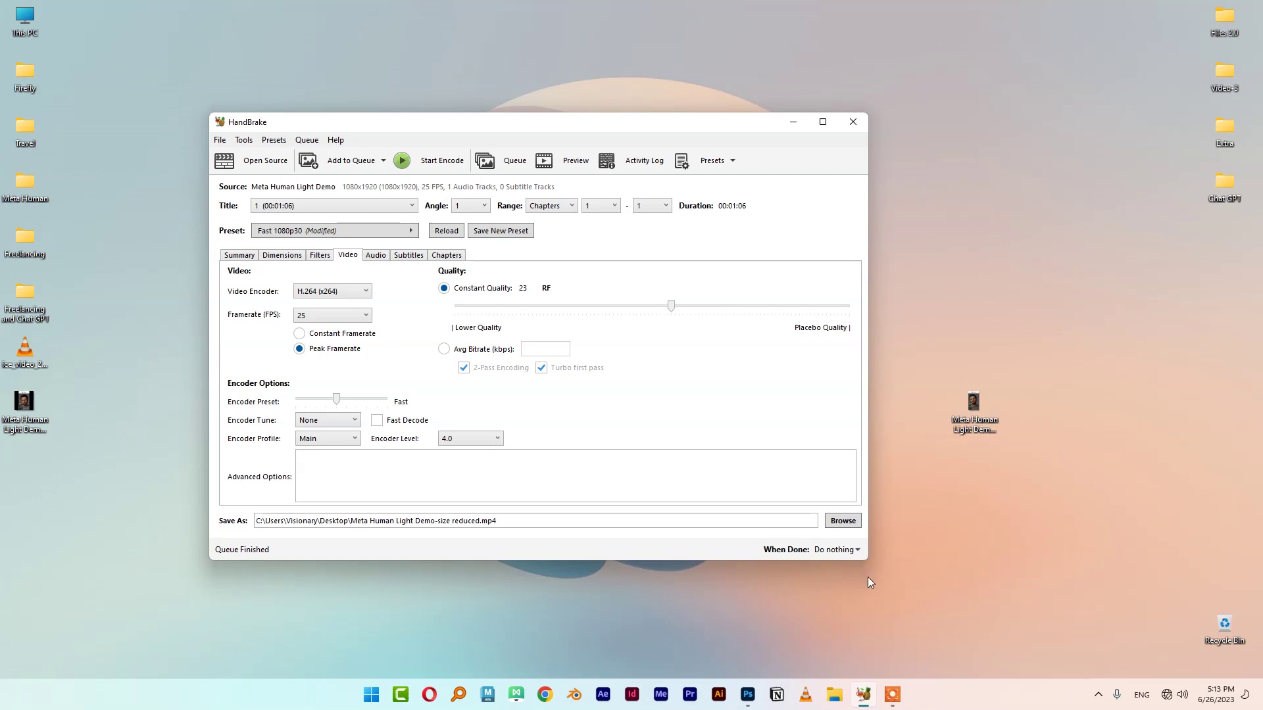
left_click_drag(929, 343, 1018, 518)
left_click_drag(940, 361, 1012, 404)
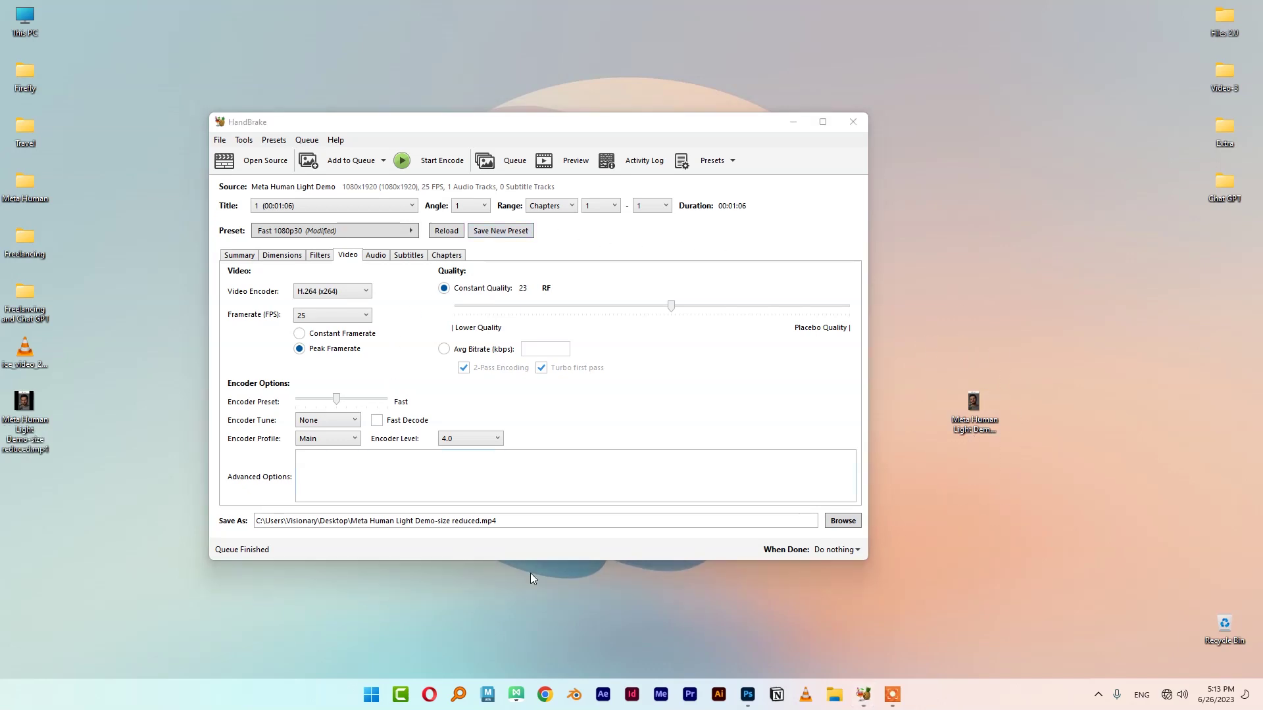
Set the output's cropping, resolution limit and anamorphic options to None
left_click(238, 255)
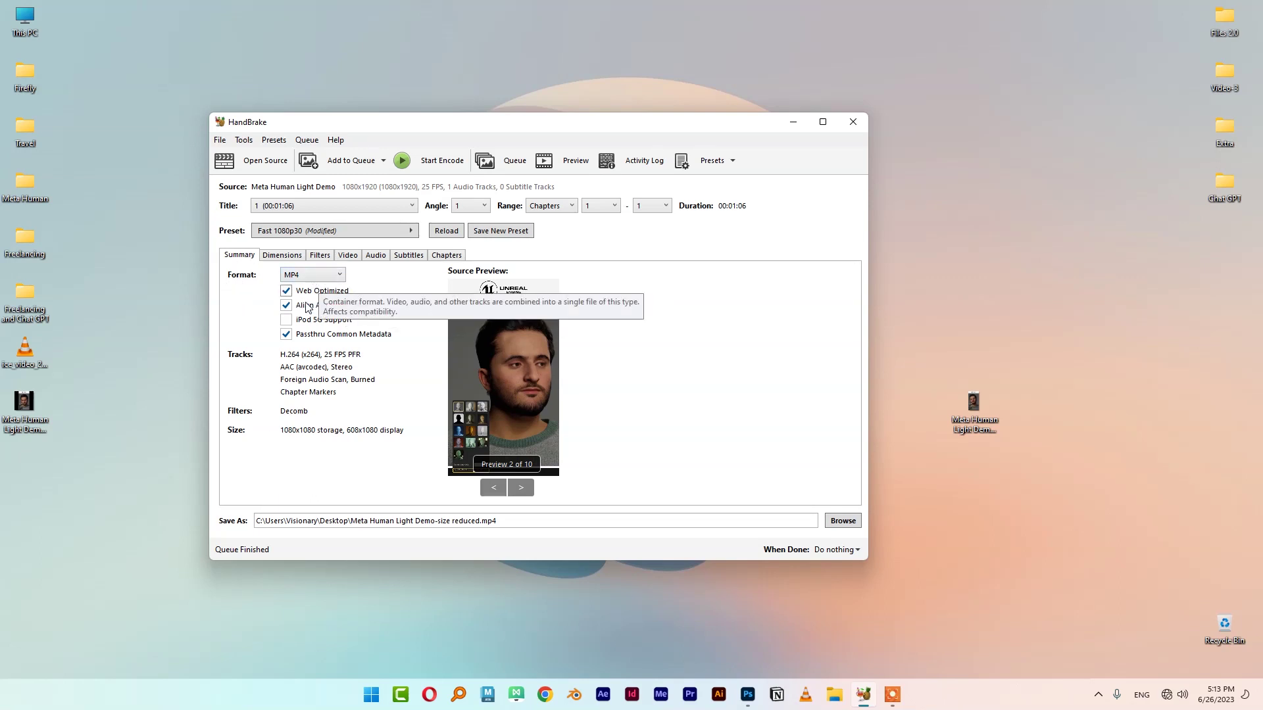
left_click(284, 257)
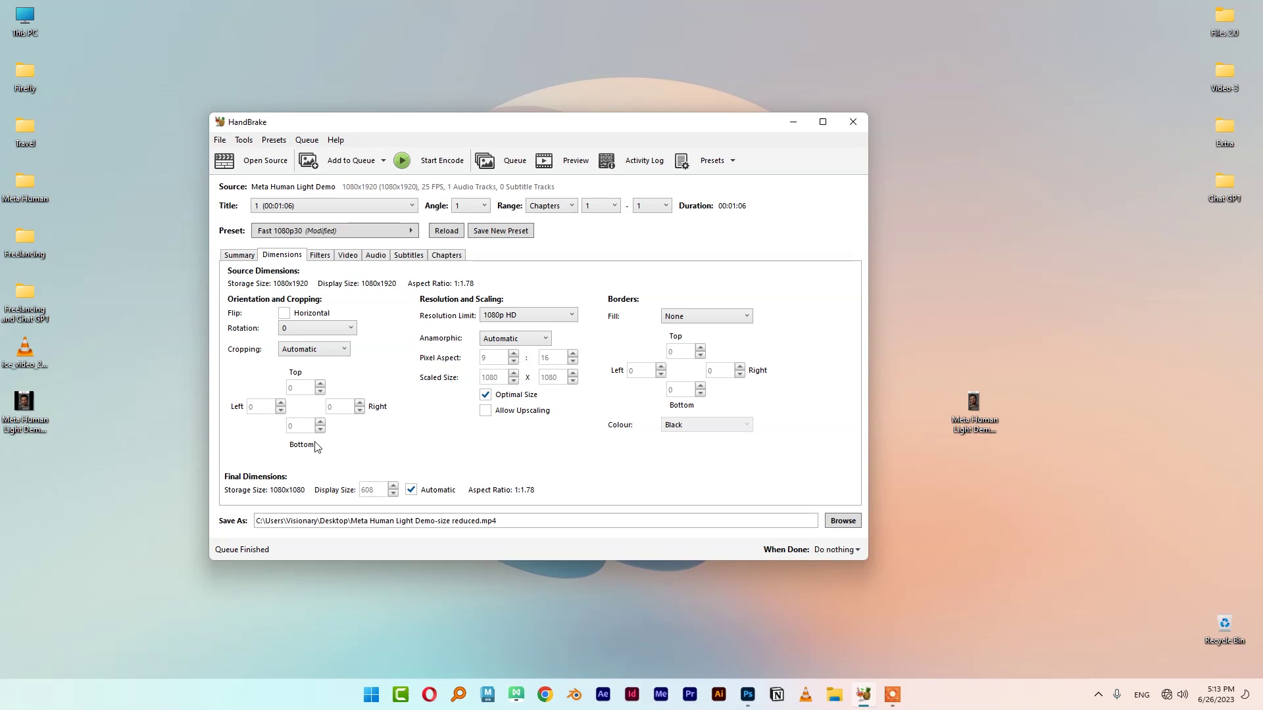
left_click(330, 351)
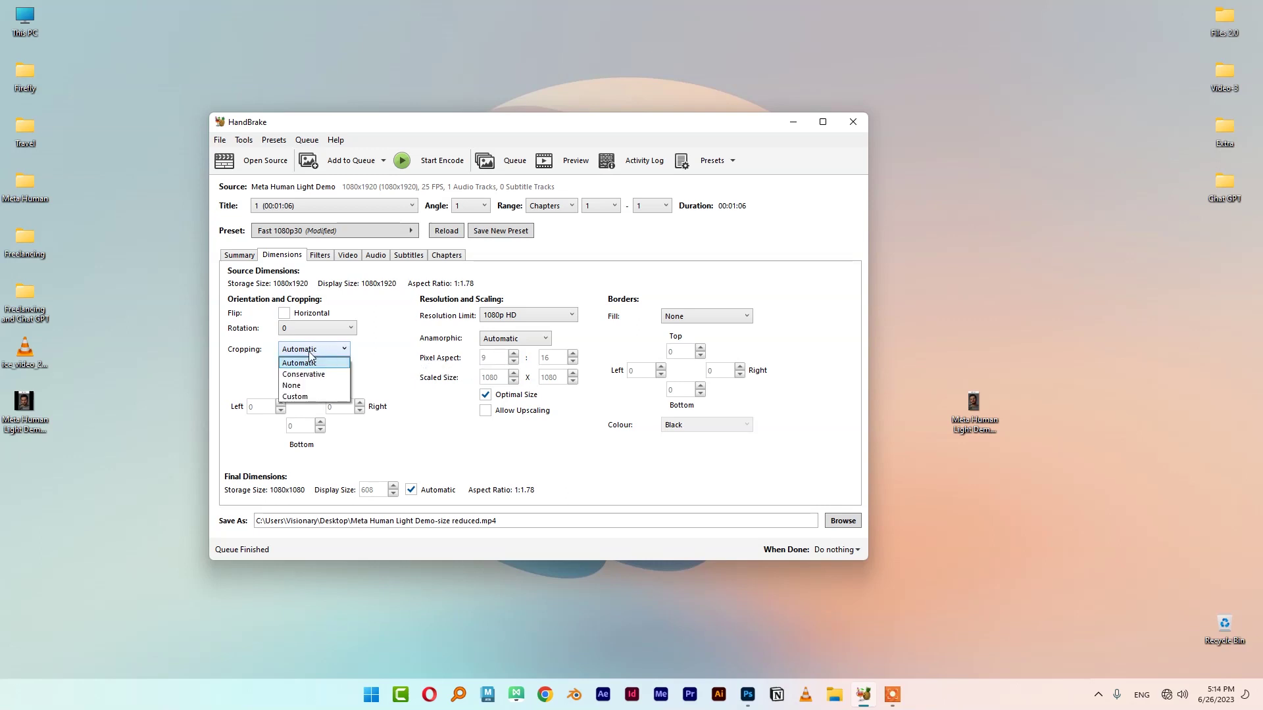
left_click(307, 387)
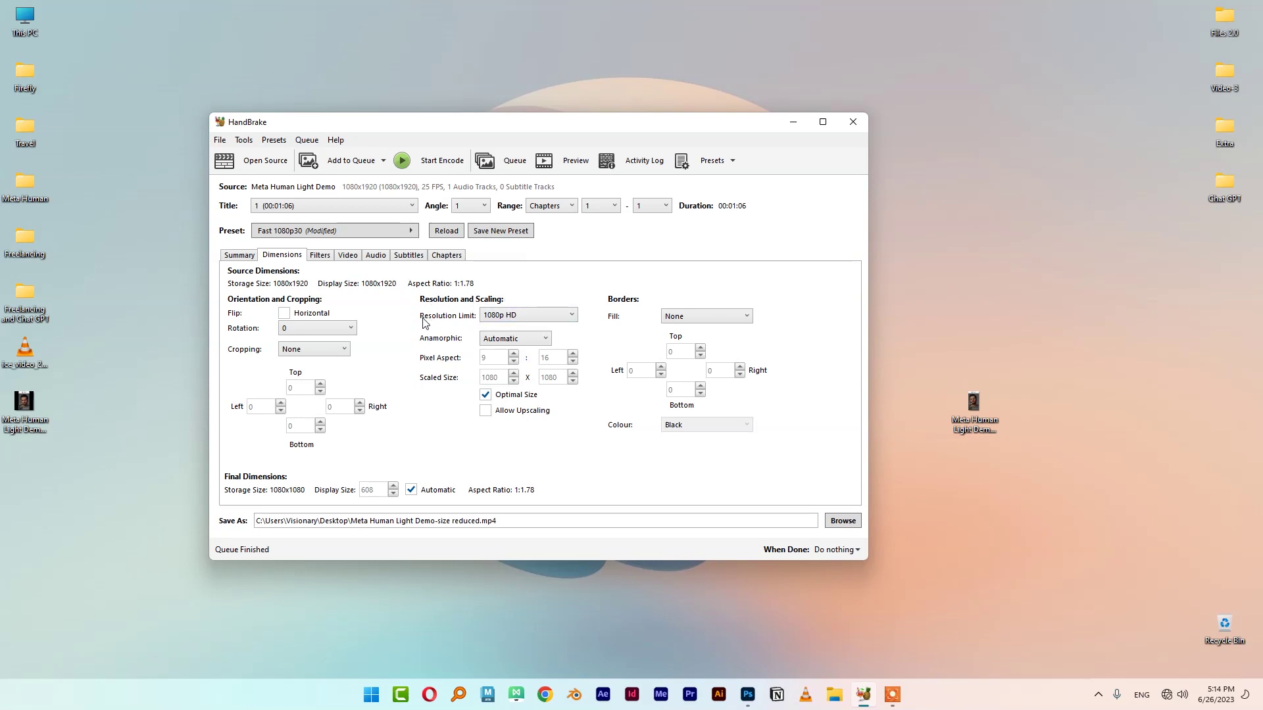
left_click(514, 319)
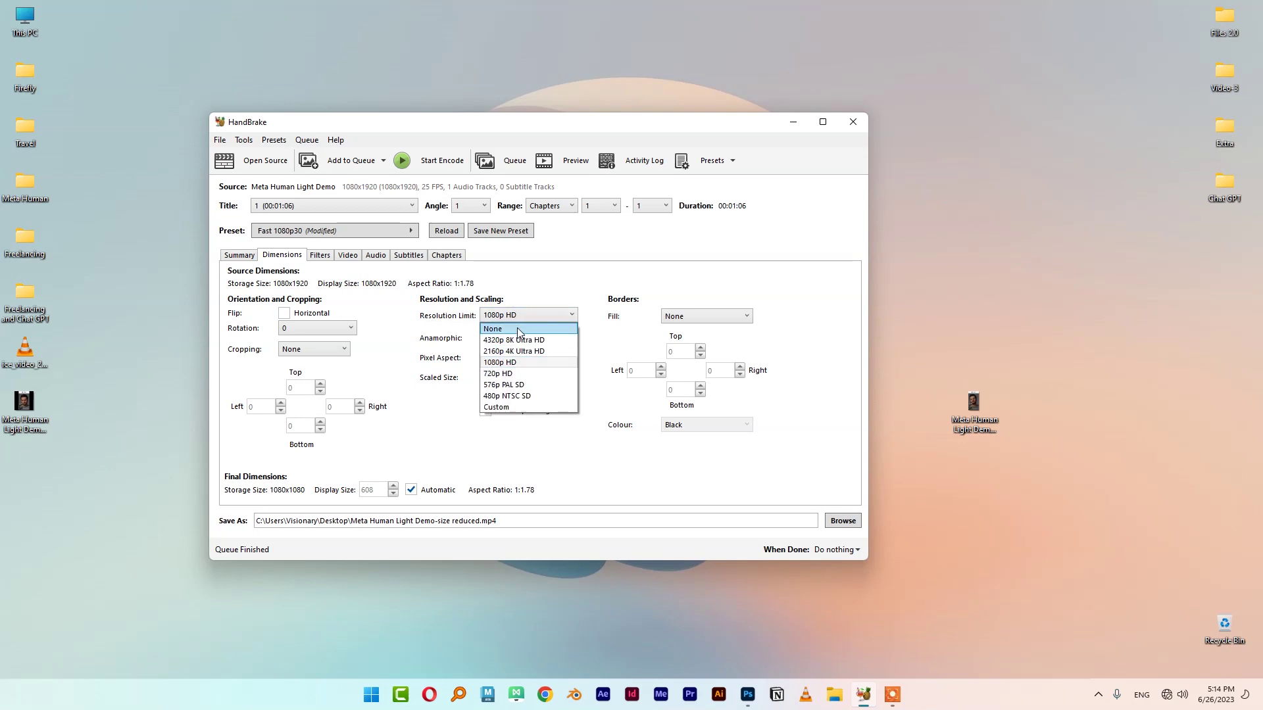
left_click(518, 330)
left_click(513, 338)
left_click(506, 353)
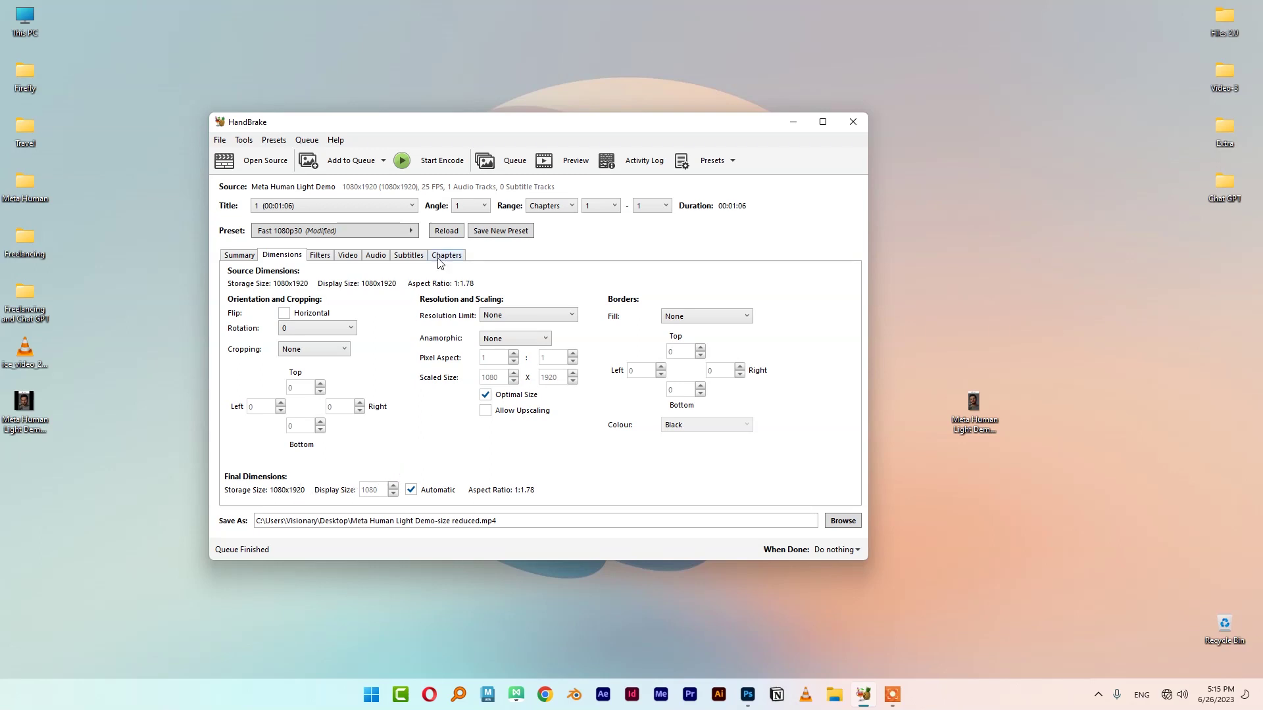
Keep the output framerate at 25 FPS and set the constant quality to 24 RF
left_click(348, 257)
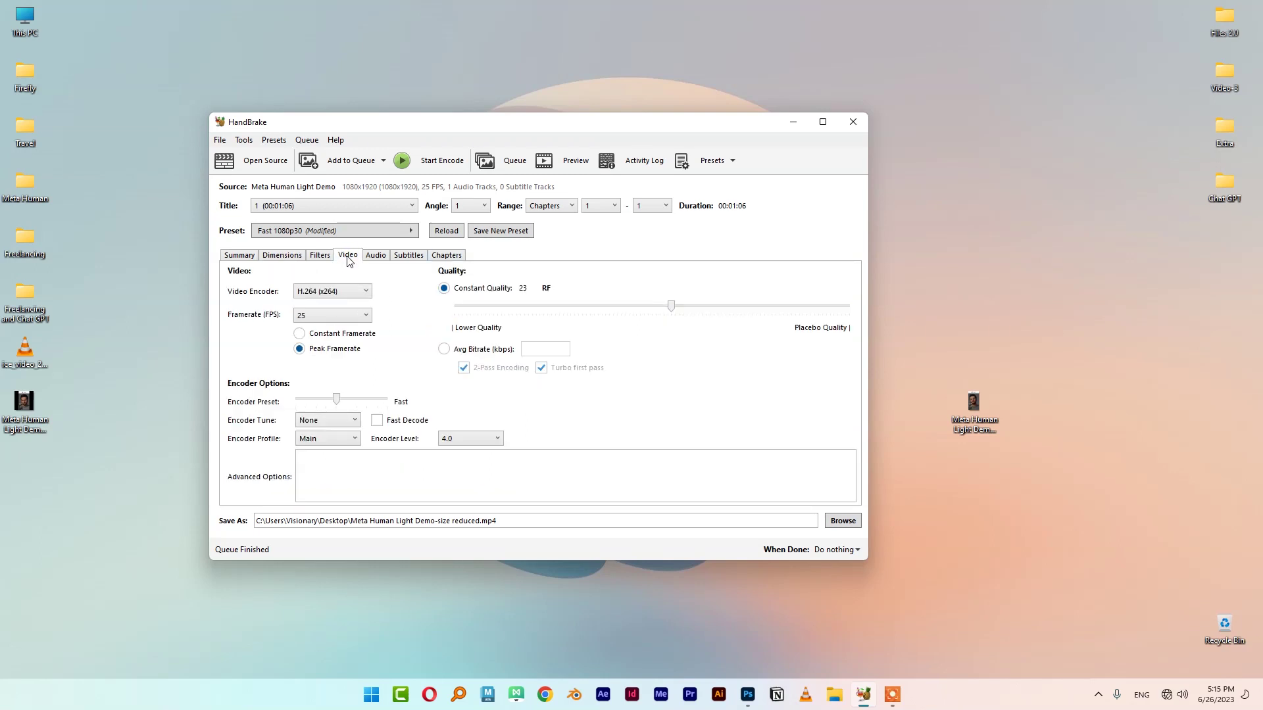
left_click(329, 316)
left_click(313, 418)
left_click_drag(671, 308, 665, 310)
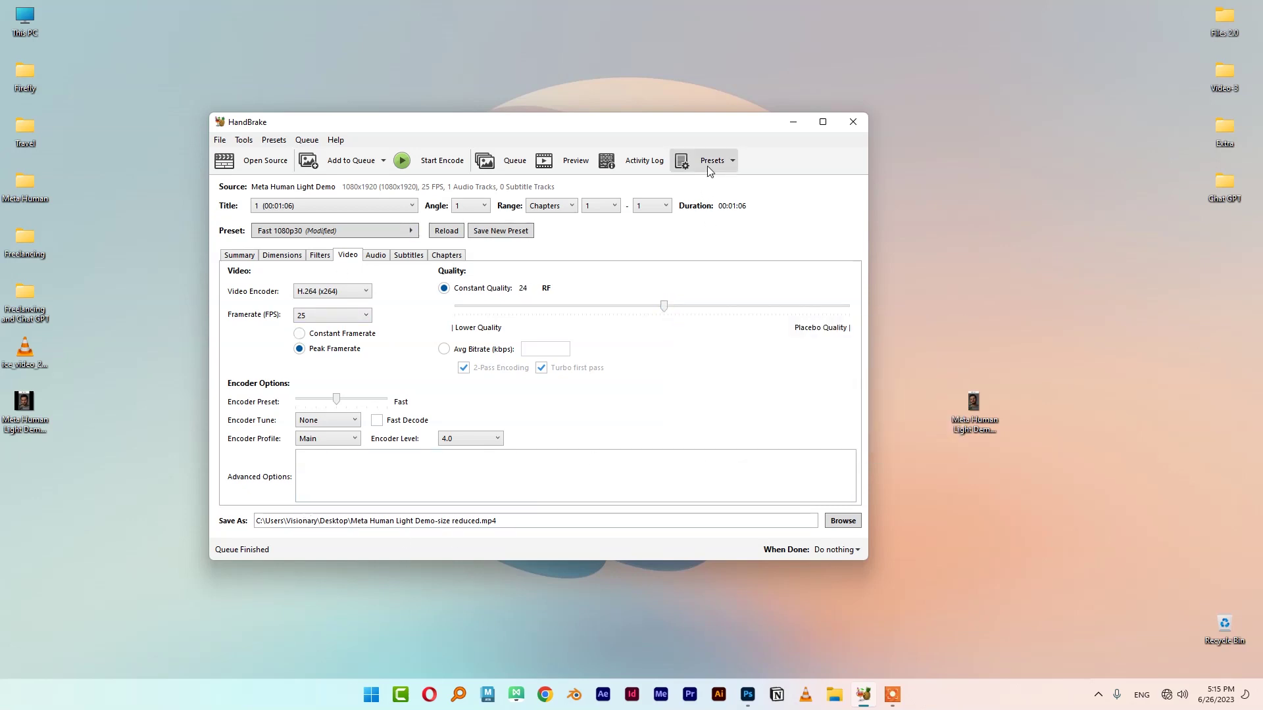
Browse the available encoding presets, from the General group down to the Production category
left_click(732, 164)
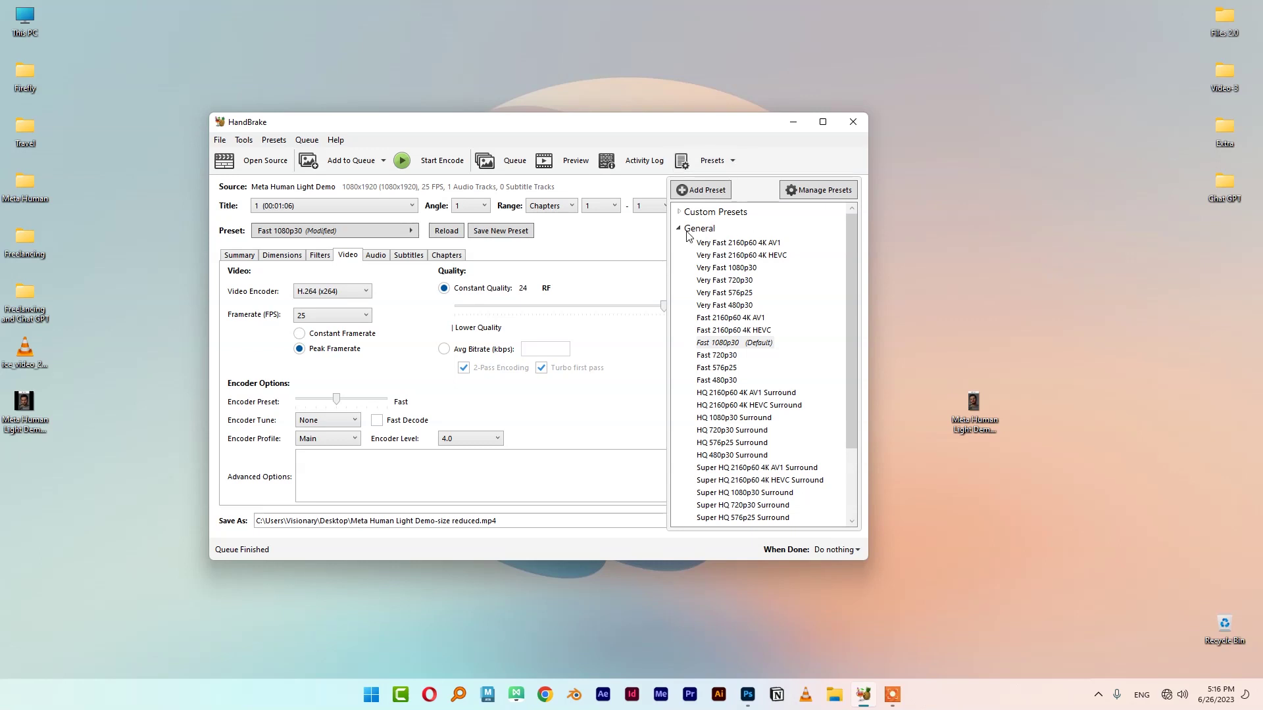
left_click_drag(845, 376, 851, 469)
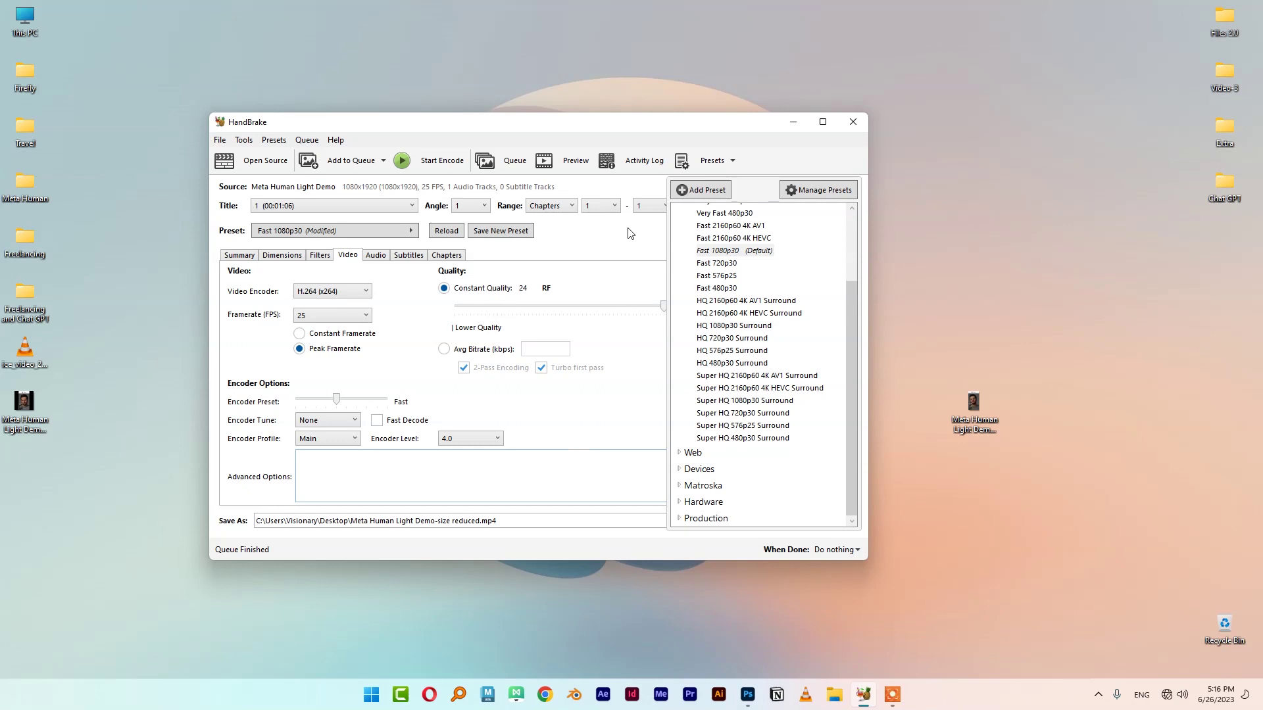
Save the current encoding settings as a preset named YouTube Shorts in the Custom Presets category and select it
left_click(715, 192)
left_click(624, 265)
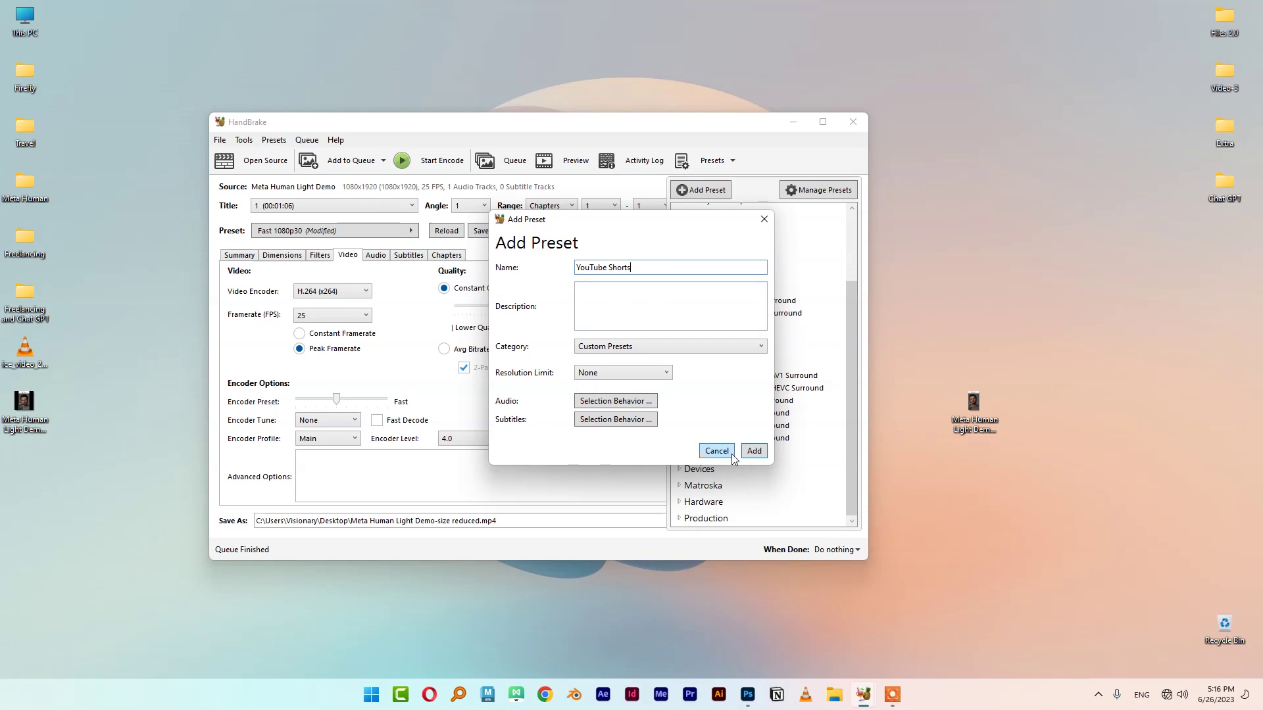
left_click(755, 451)
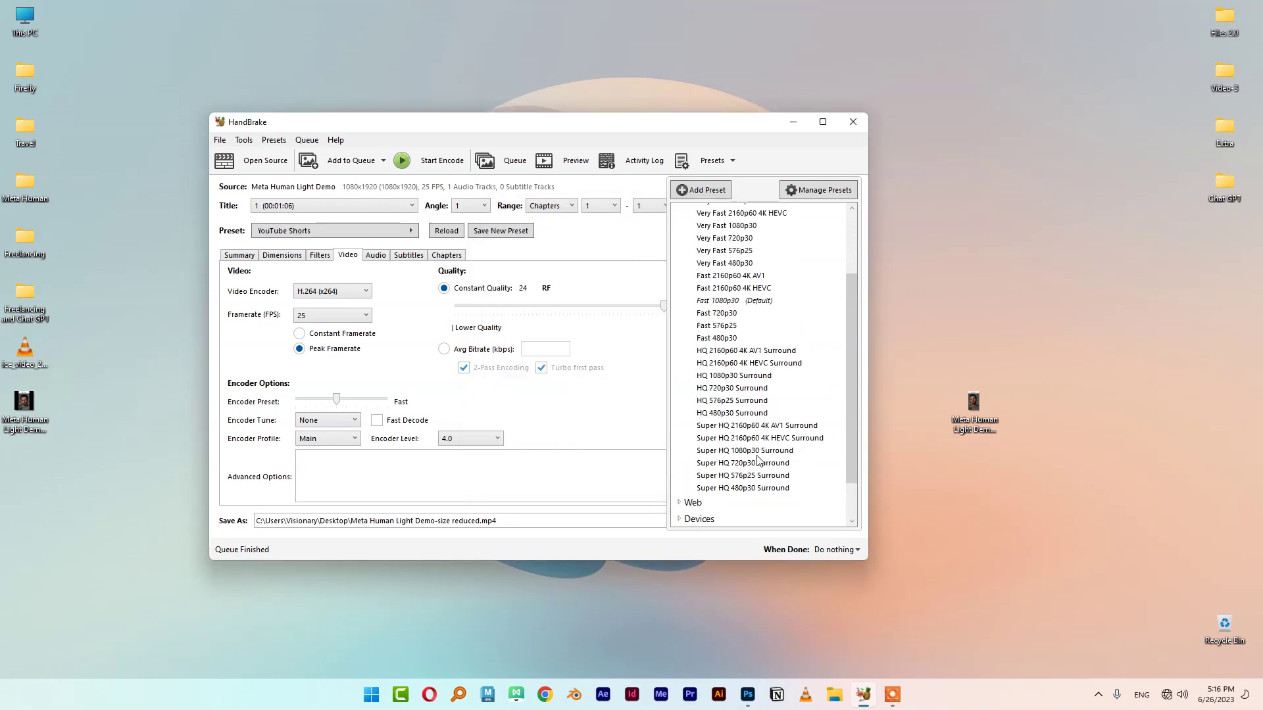
scroll(832, 437, "up", 5)
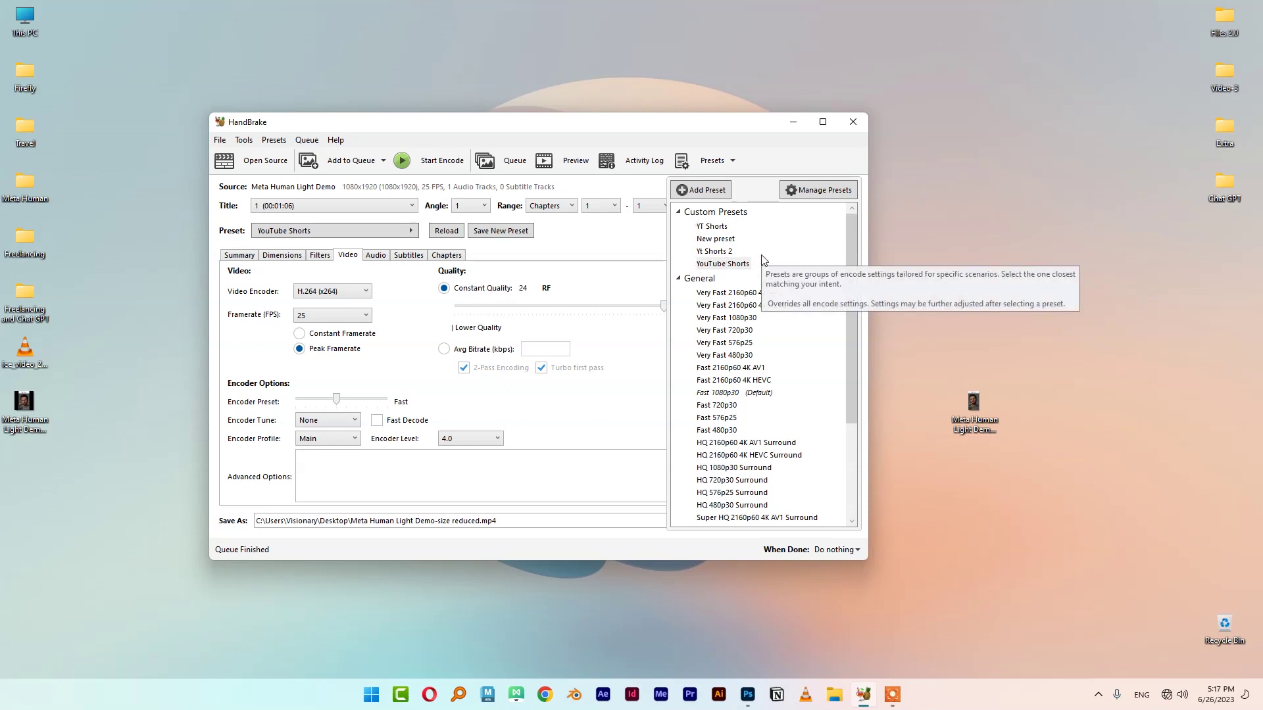
left_click(730, 264)
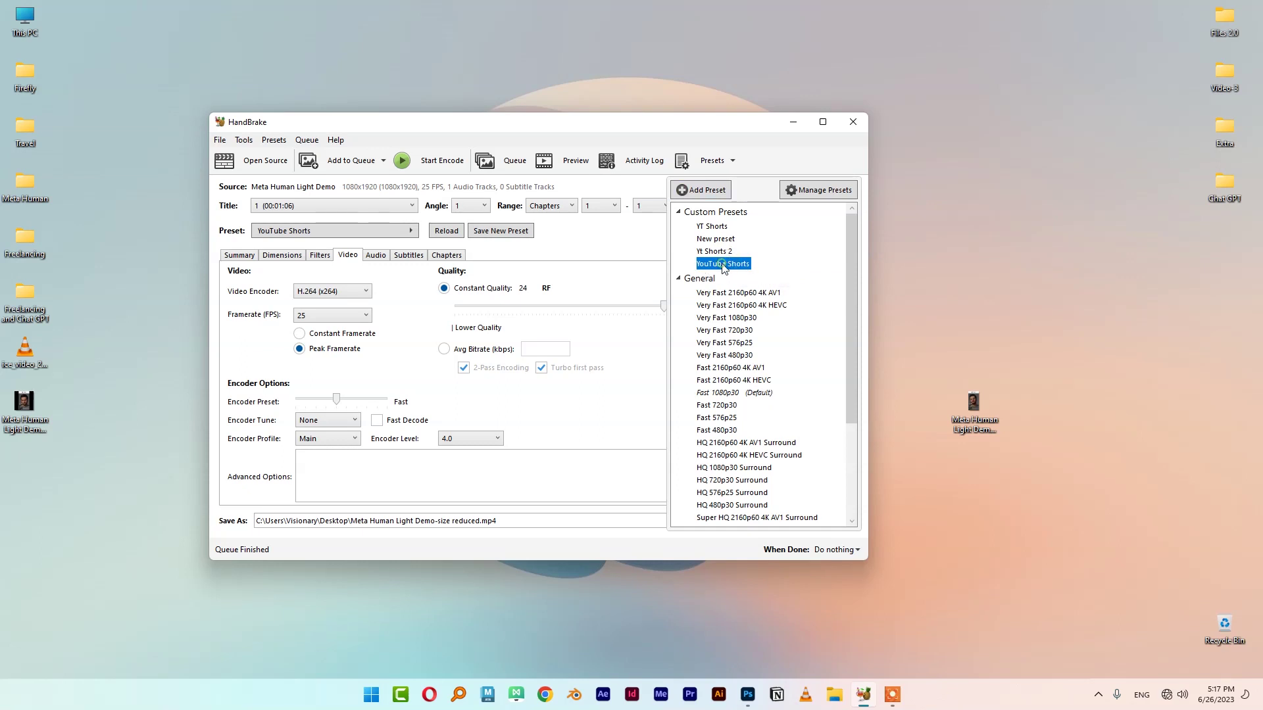
Load Meta Human Light Demo.mp4 from the desktop as the source and start encoding it with the YouTube Shorts preset
left_click(973, 411)
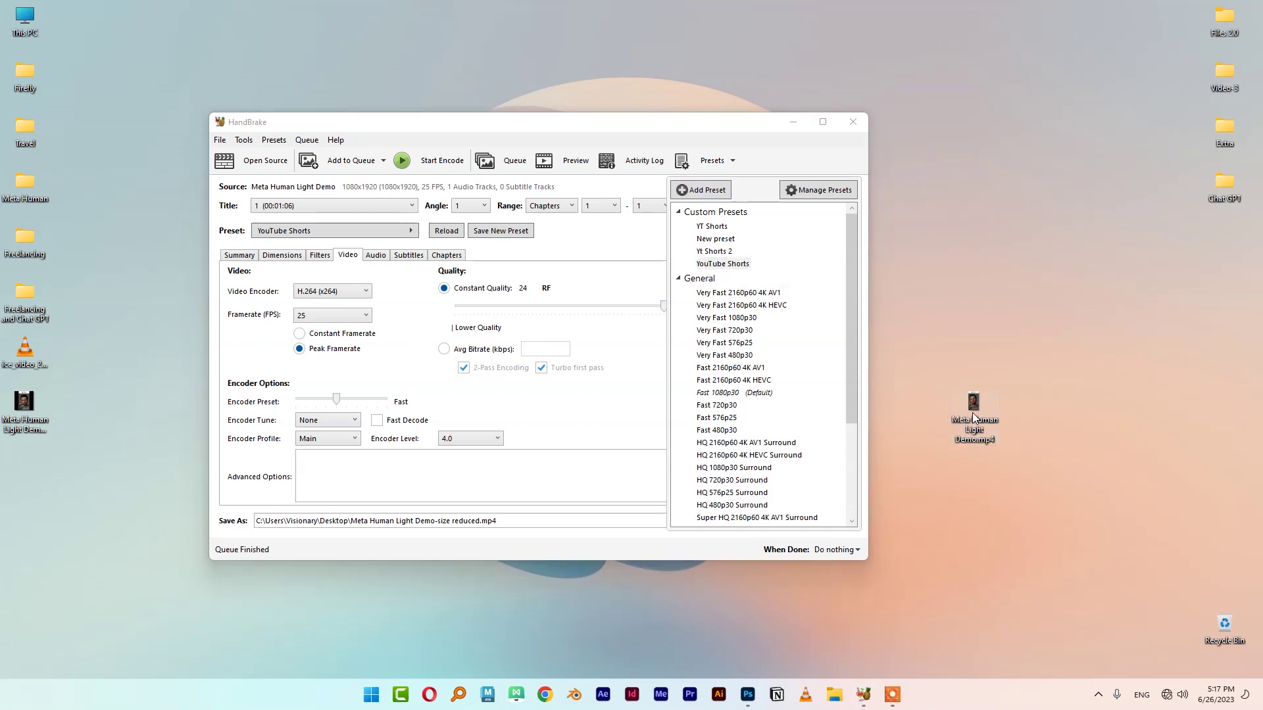
mouse_move(975, 420)
left_click_drag(975, 421, 415, 334)
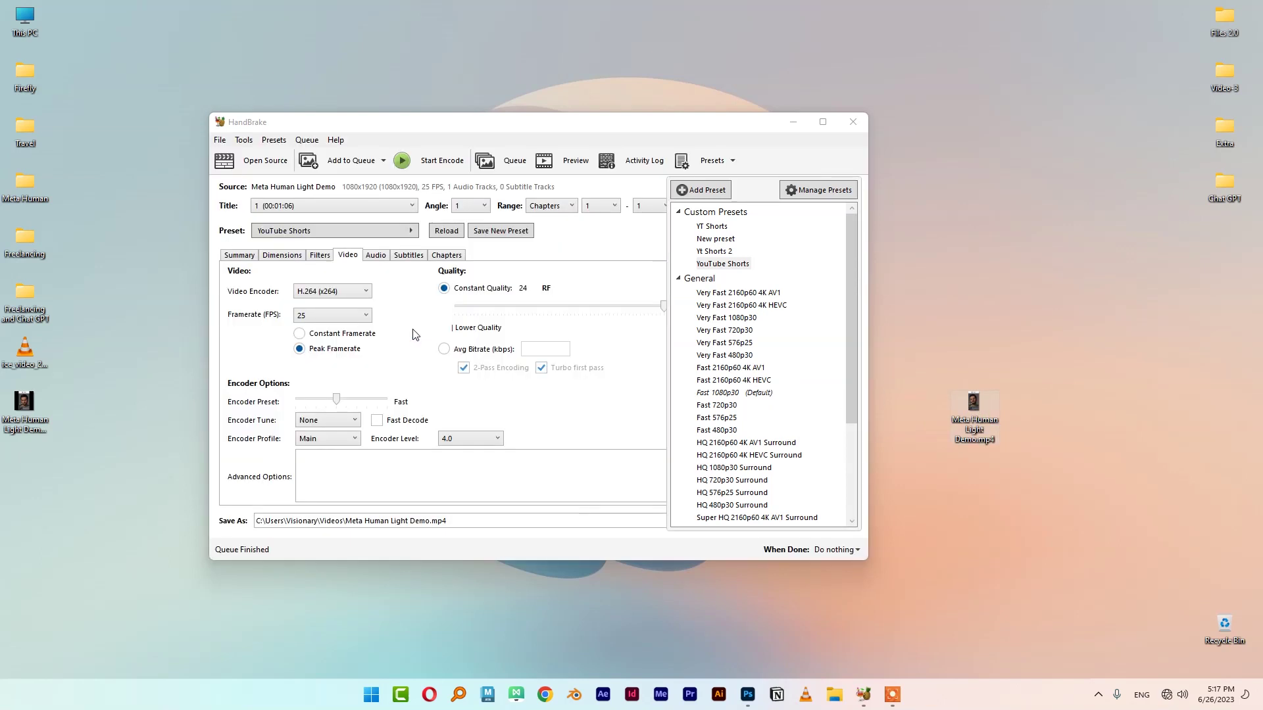
left_click(724, 264)
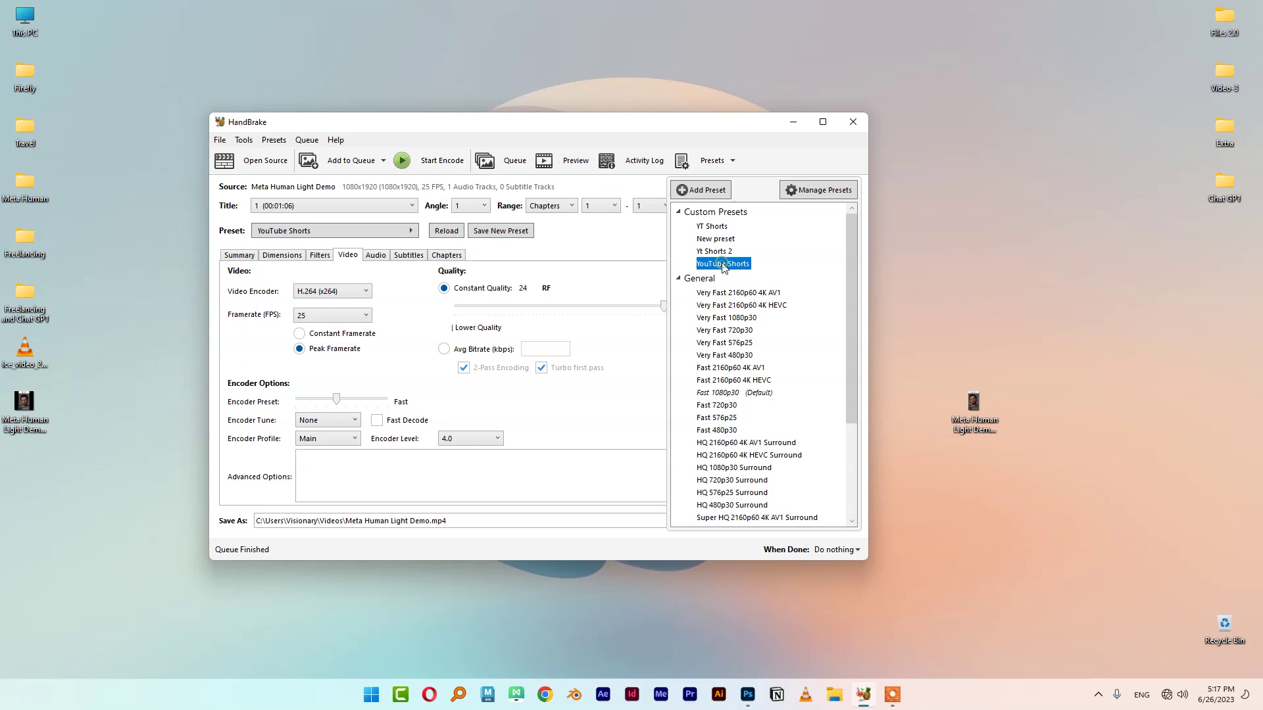
left_click(443, 162)
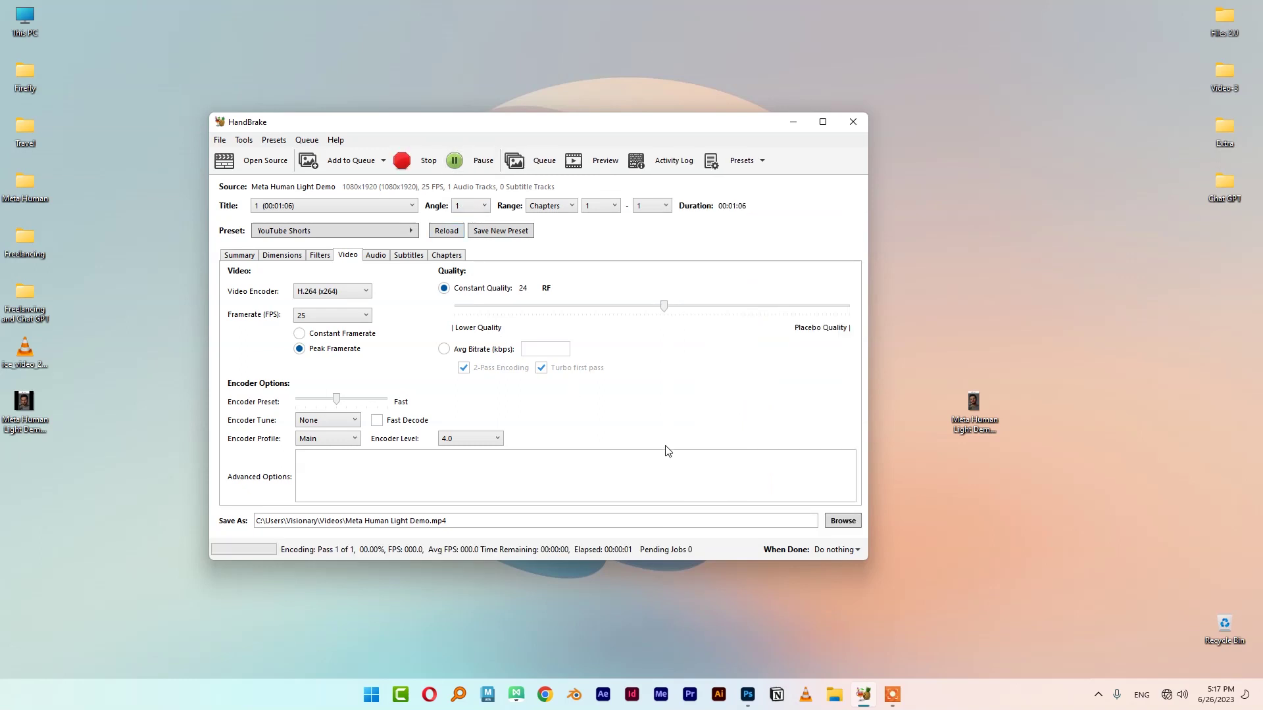